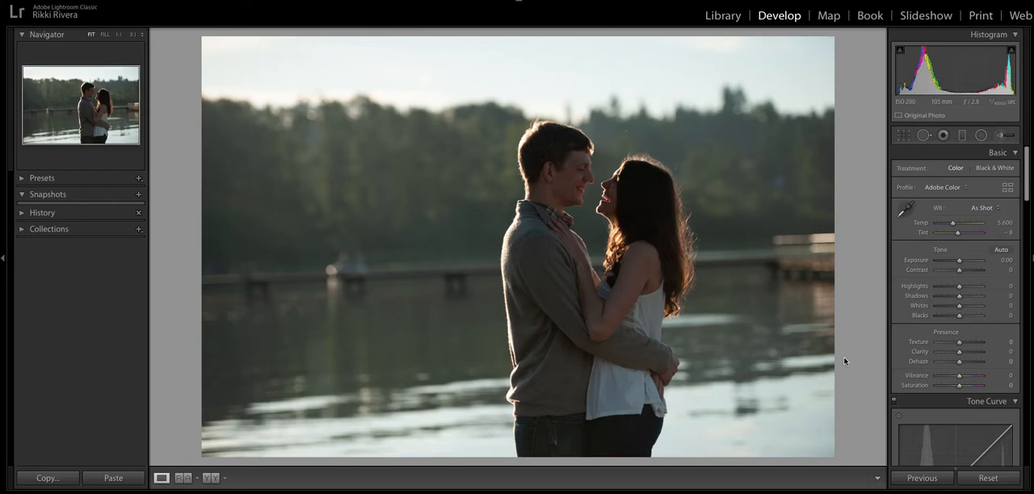
Straighten the photo slightly with the Crop & Straighten tool and apply the rotation
left_click(904, 136)
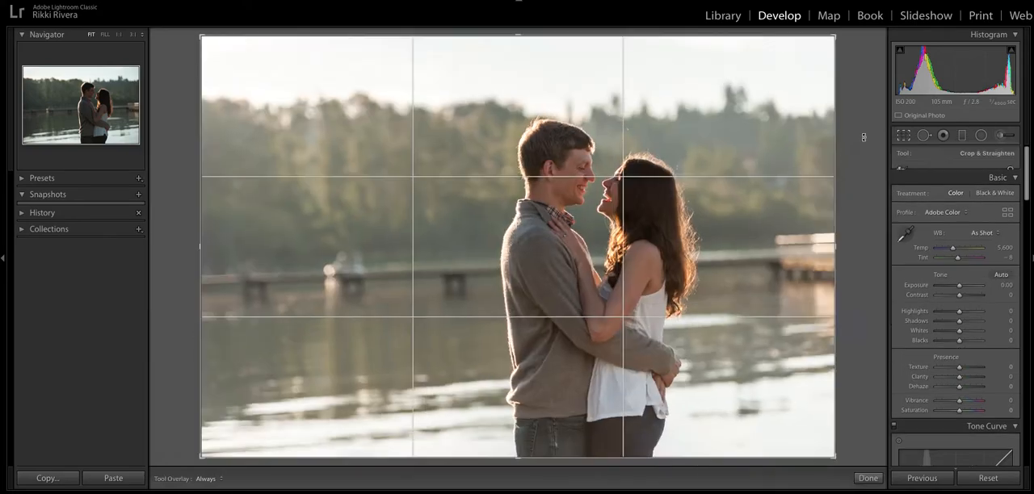
left_click_drag(864, 137, 865, 150)
key("Return")
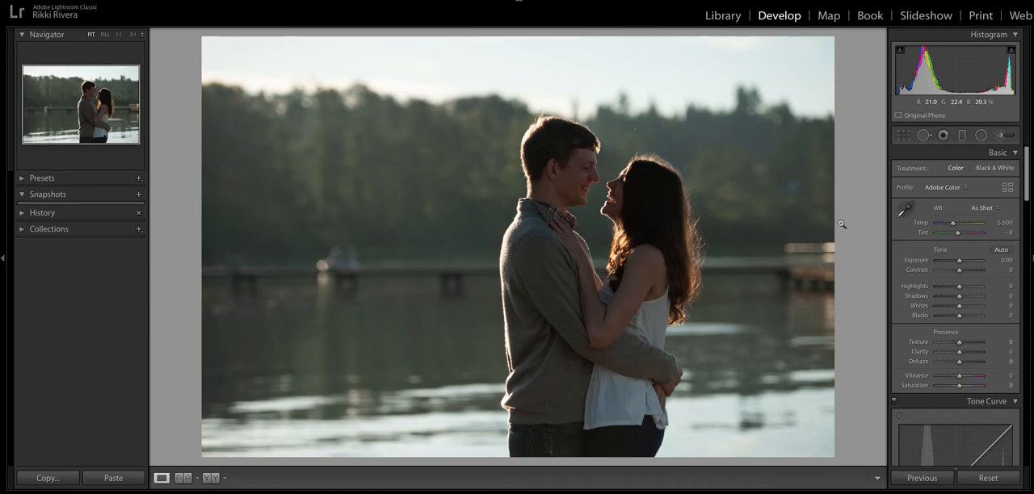
Apply automatic tone with the exposure raised to +0.65, and switch the photo info overlay to the camera and lens details
left_click(1000, 251)
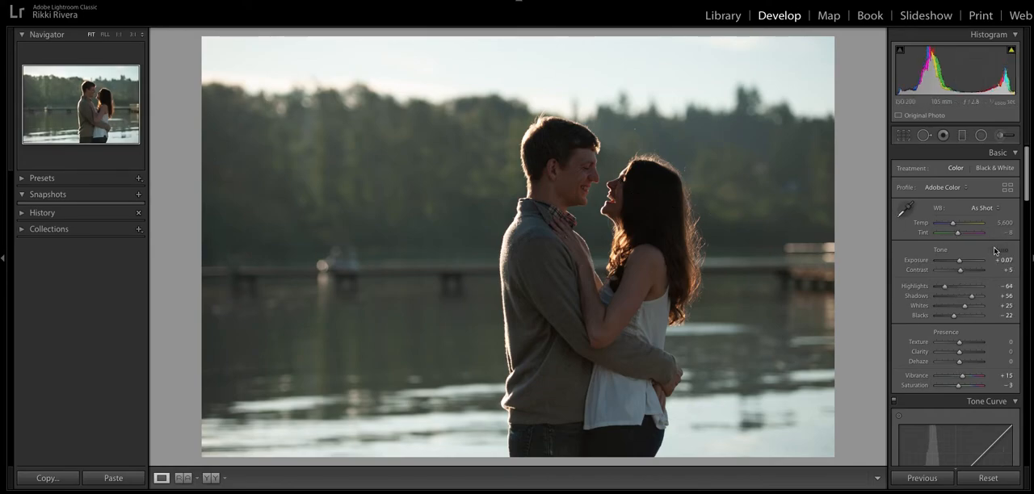
left_click_drag(958, 260, 961, 261)
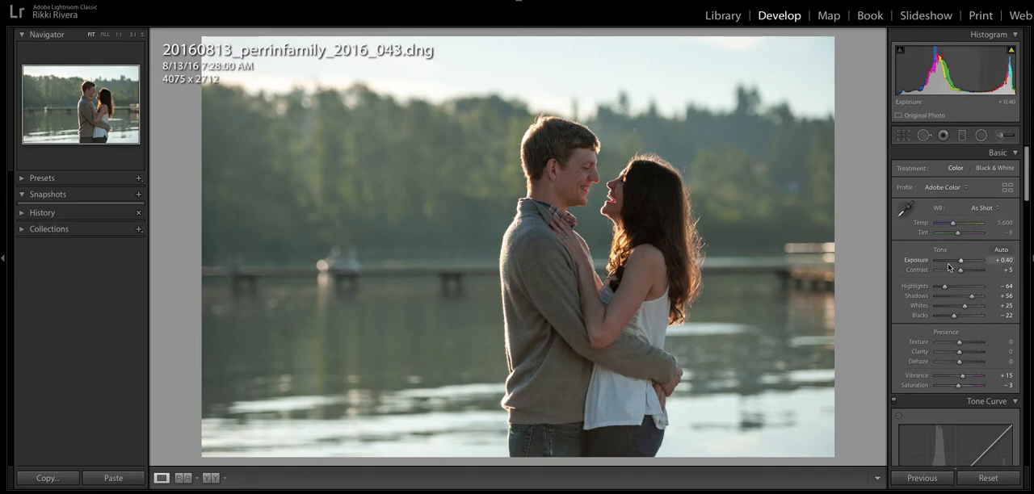
left_click_drag(962, 265, 962, 265)
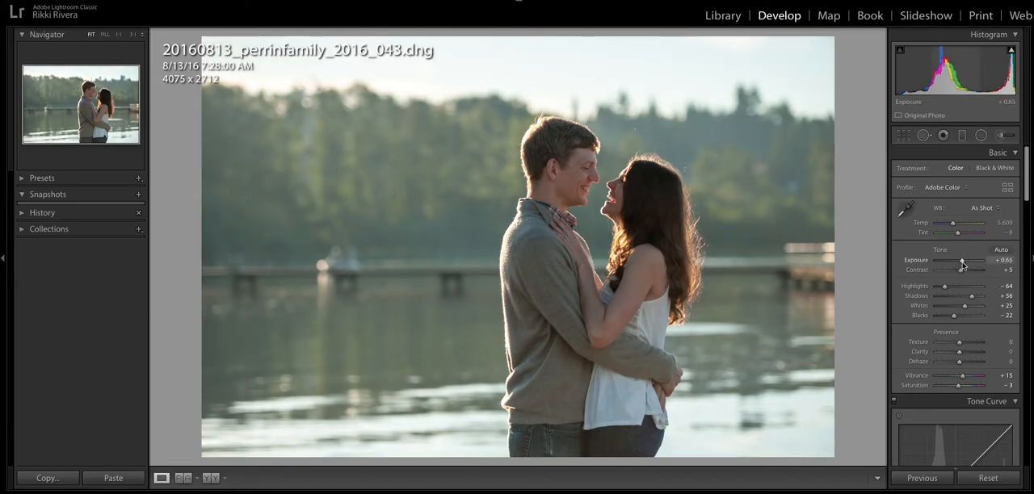
key("Up")
key("i")
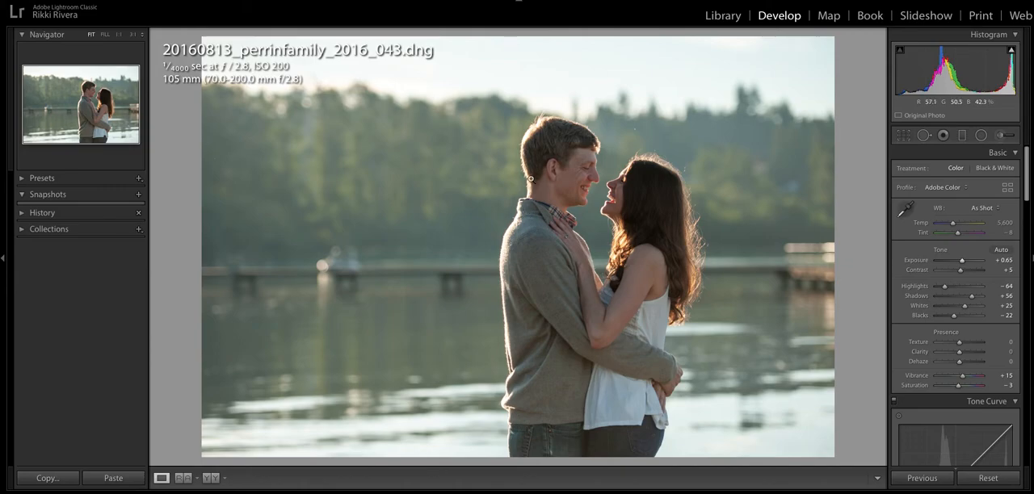
Raise the photo's exposure to +1.40 and its contrast to +36
left_click_drag(962, 261, 966, 263)
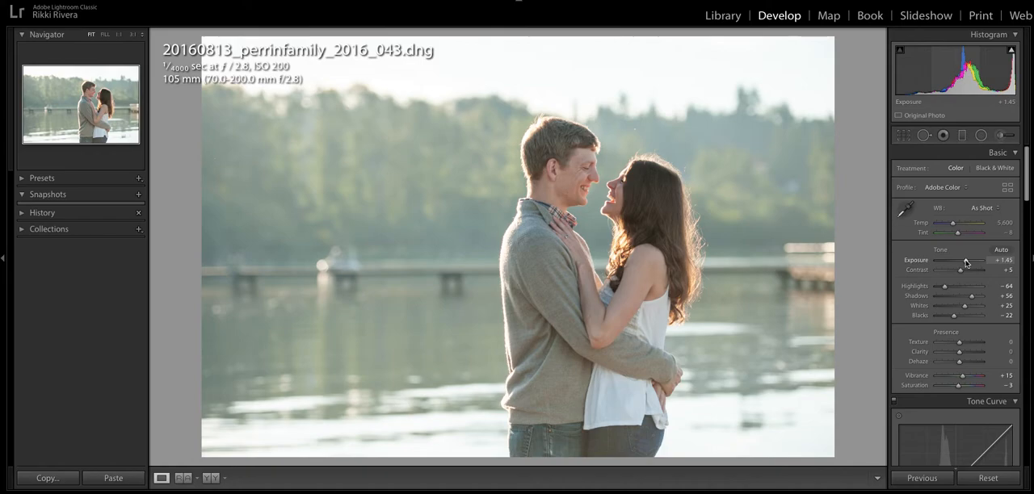
left_click_drag(967, 263, 963, 263)
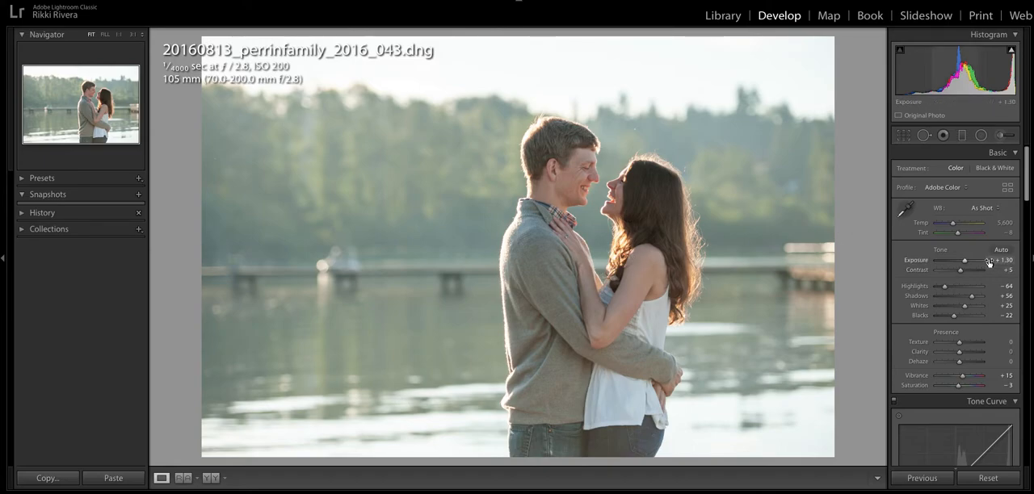
mouse_move(966, 264)
left_mouse_down()
mouse_move(967, 273)
mouse_move(963, 265)
left_mouse_up()
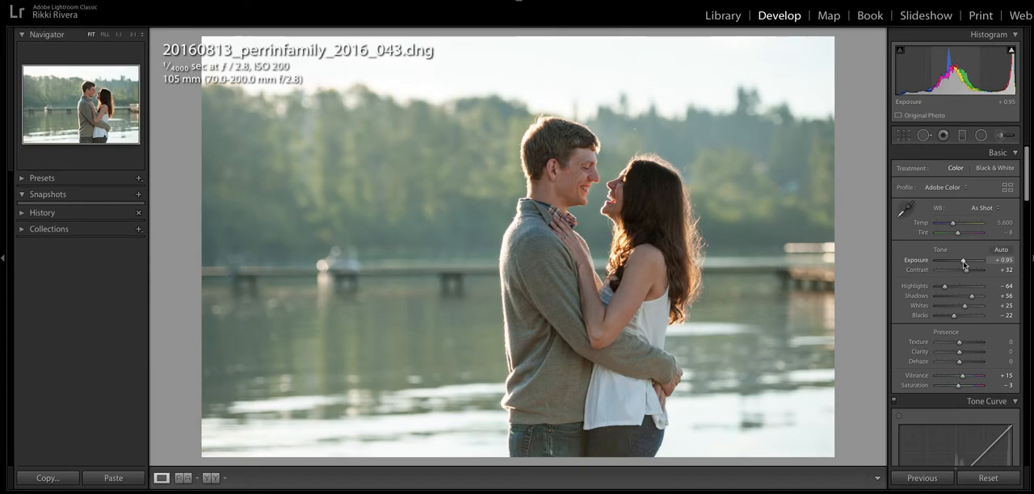
left_click_drag(967, 270, 961, 273)
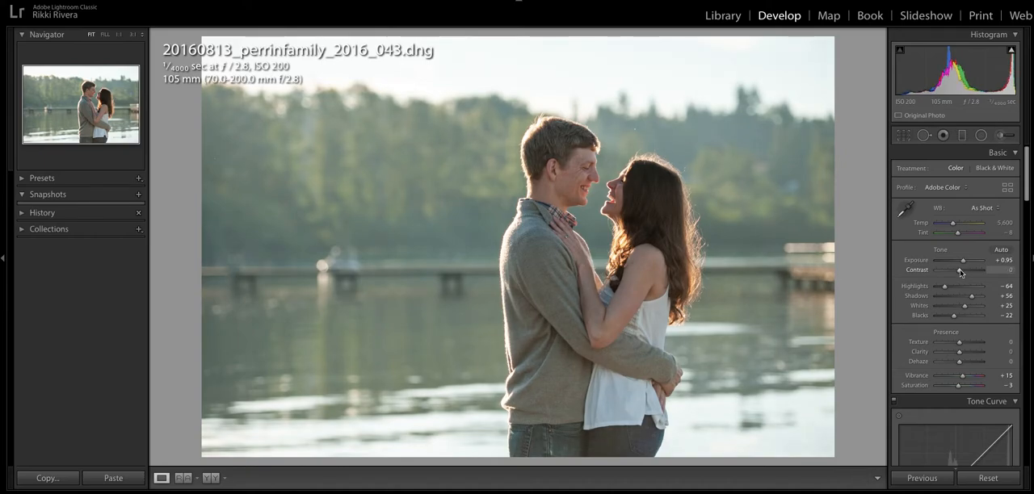
left_click_drag(961, 273, 970, 272)
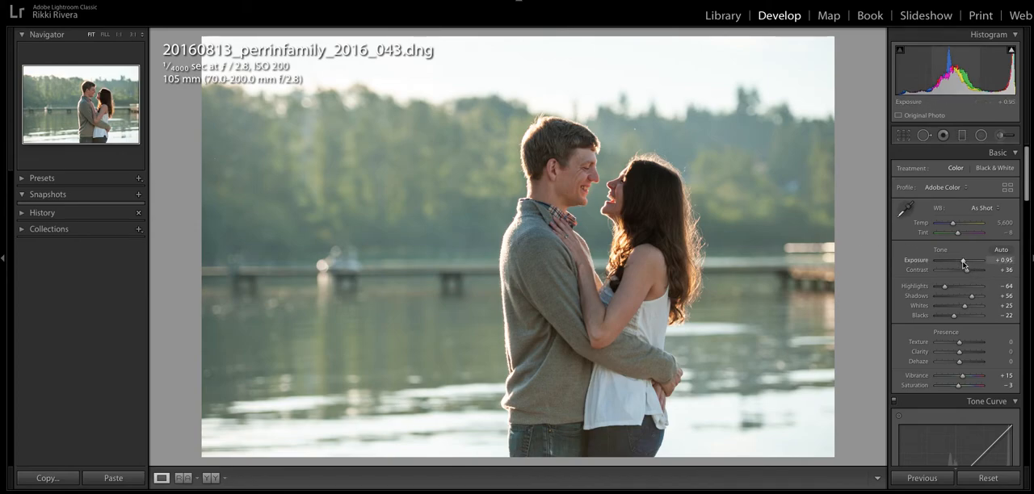
left_click_drag(962, 261, 965, 261)
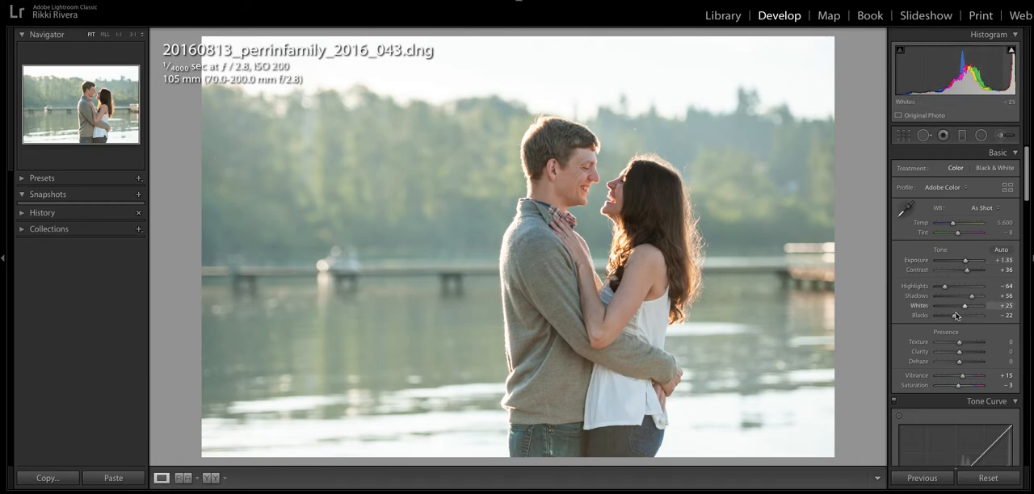
left_click_drag(967, 263, 966, 262)
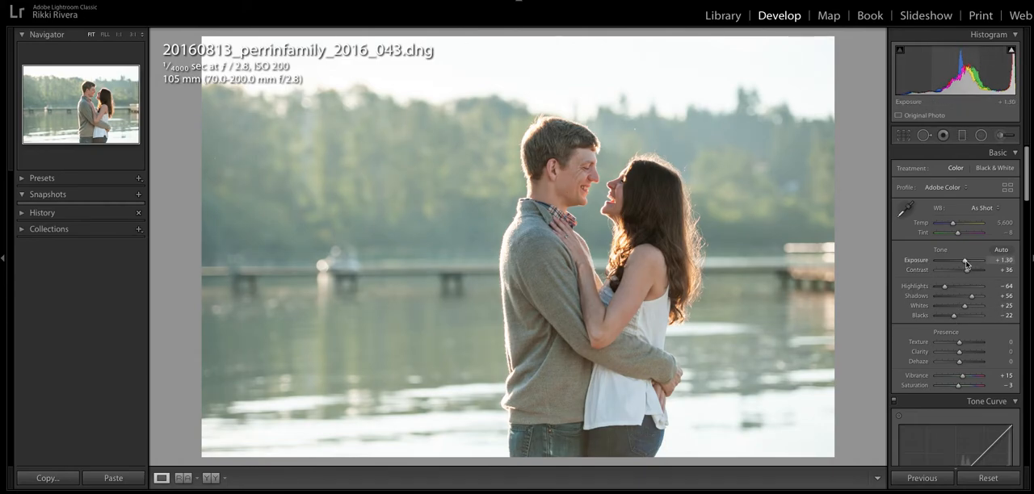
left_click_drag(971, 297, 970, 298)
left_click_drag(966, 264, 967, 265)
Reset the shadows to 0 and raise them to +43, with clarity set to +5
left_click(1004, 295)
type("0")
key("Return")
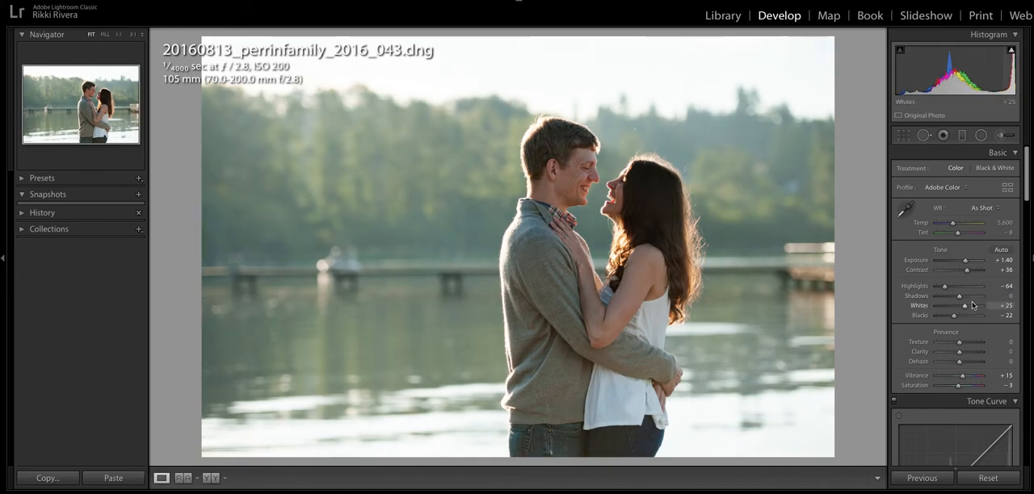
left_click_drag(961, 298, 968, 297)
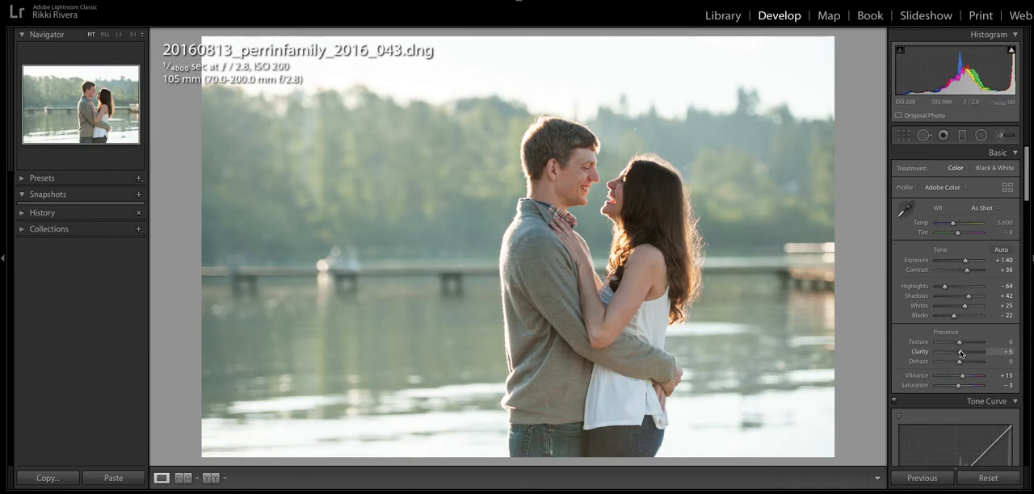
left_click_drag(966, 298, 970, 298)
Set both the vibrance and the saturation to 0
left_click(1009, 375)
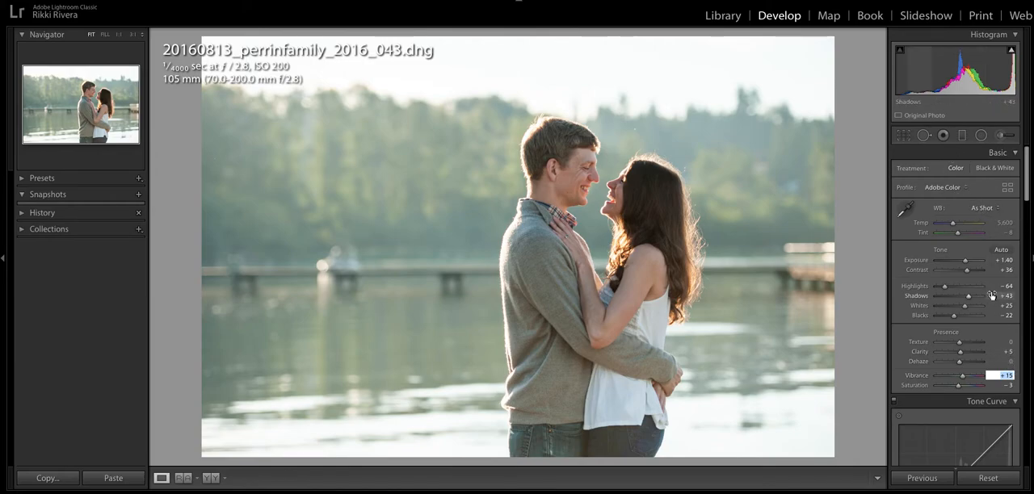
type("0")
key("Tab")
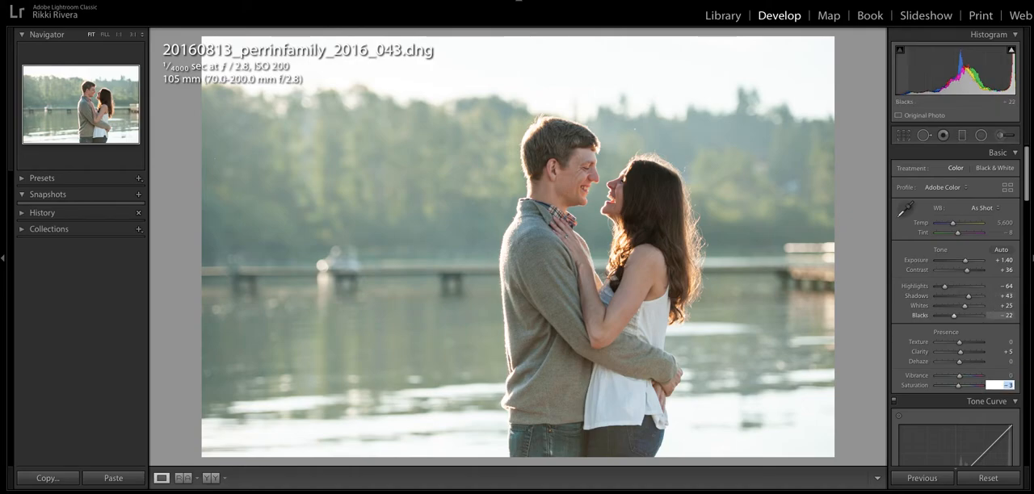
key("Return")
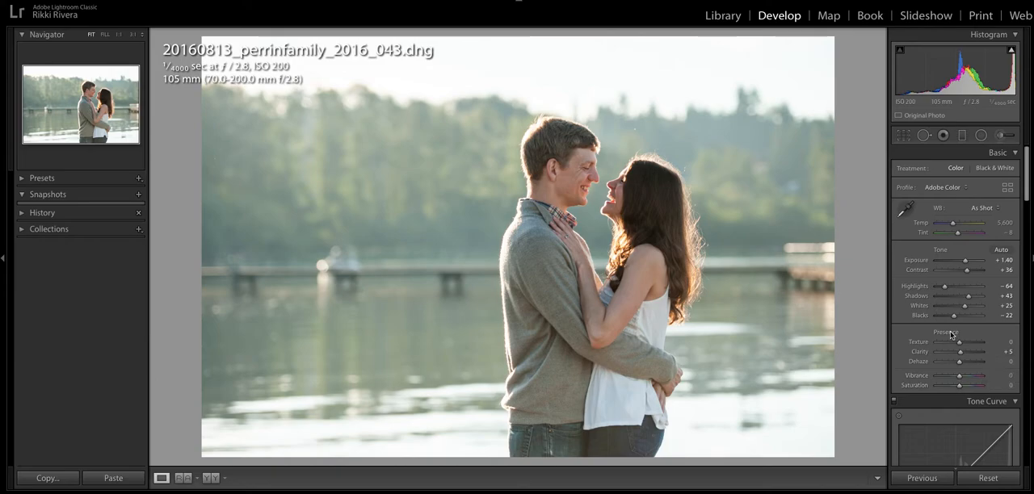
Straighten the photo further to an angle of about 1.99 and apply the crop
scroll(950, 336, "down", 3)
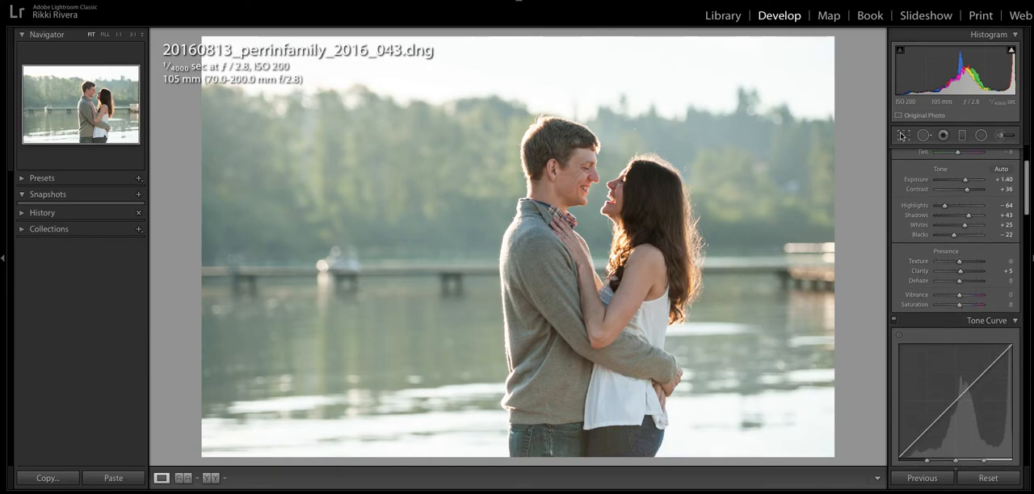
left_click(903, 135)
left_click_drag(875, 131, 859, 124)
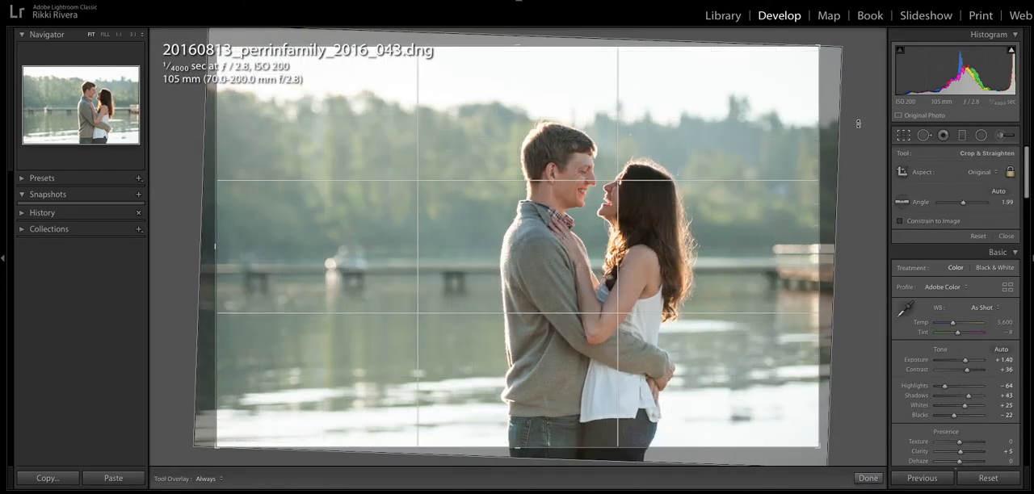
key("Return")
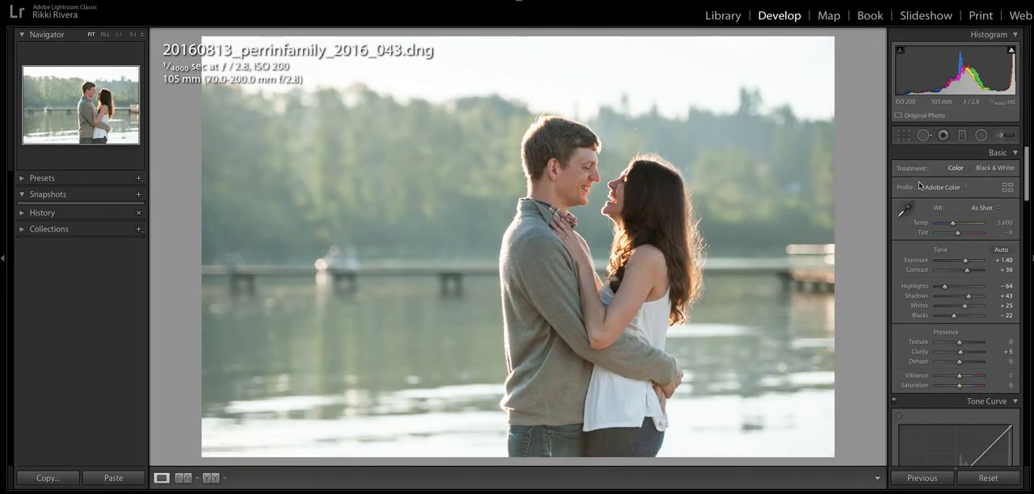
Compare the photo before and after its edits, and readjust the exposure to +1.20 and the shadows to +57
key("backslash")
key("backslash")
key("backslash")
key("backslash")
left_click_drag(967, 262, 965, 261)
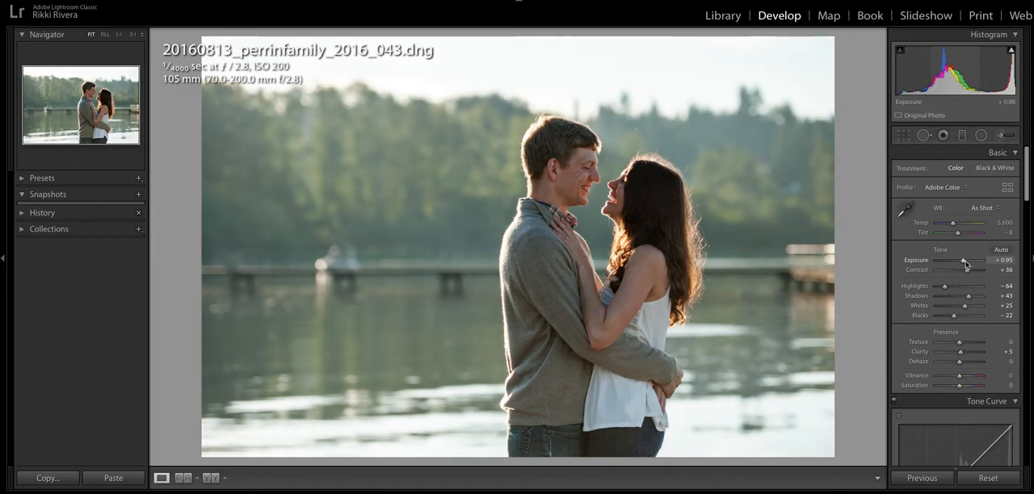
left_click_drag(969, 297, 972, 299)
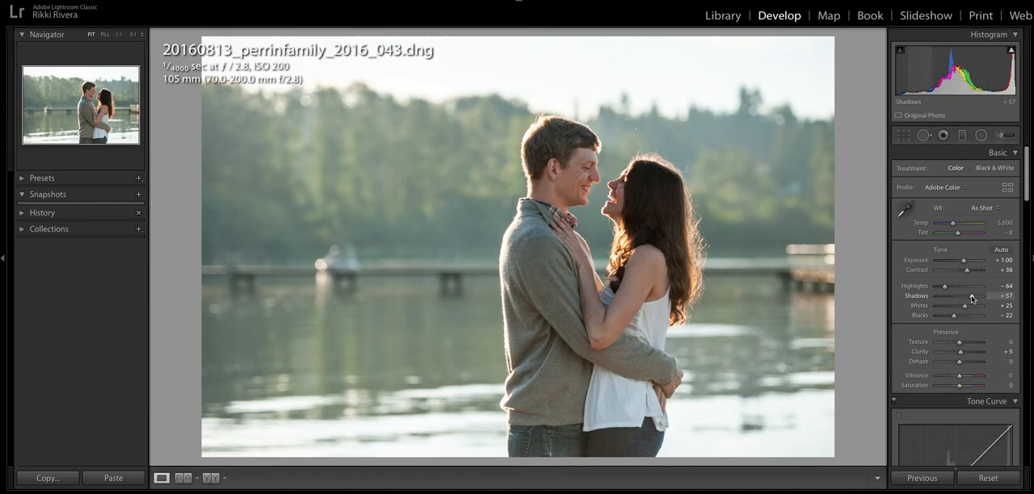
left_click_drag(965, 261, 964, 263)
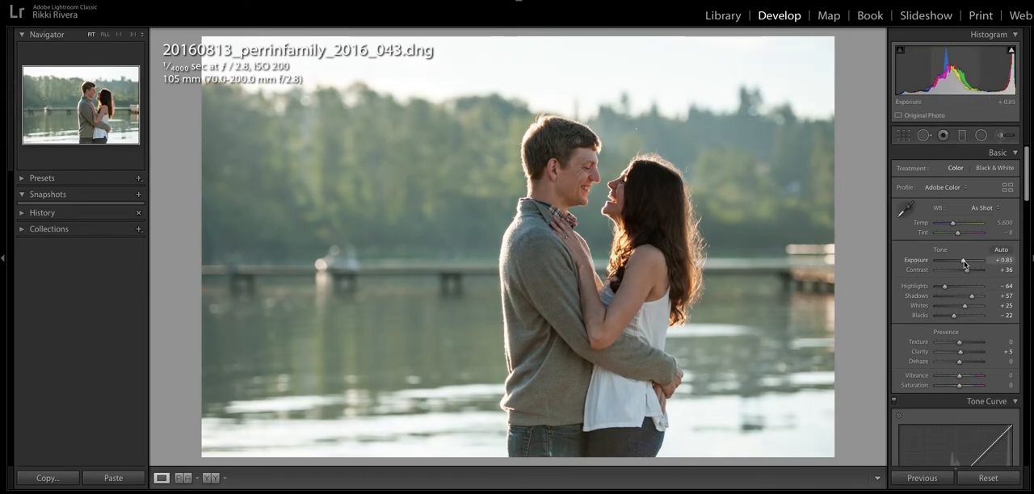
left_click_drag(964, 264, 965, 263)
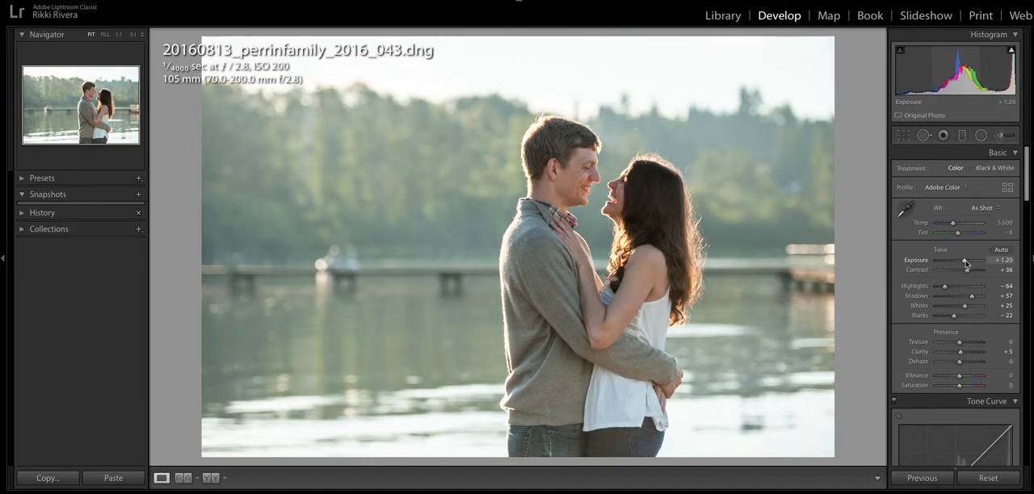
Raise the Lights region of the tone curve to +20
scroll(946, 308, "down", 3)
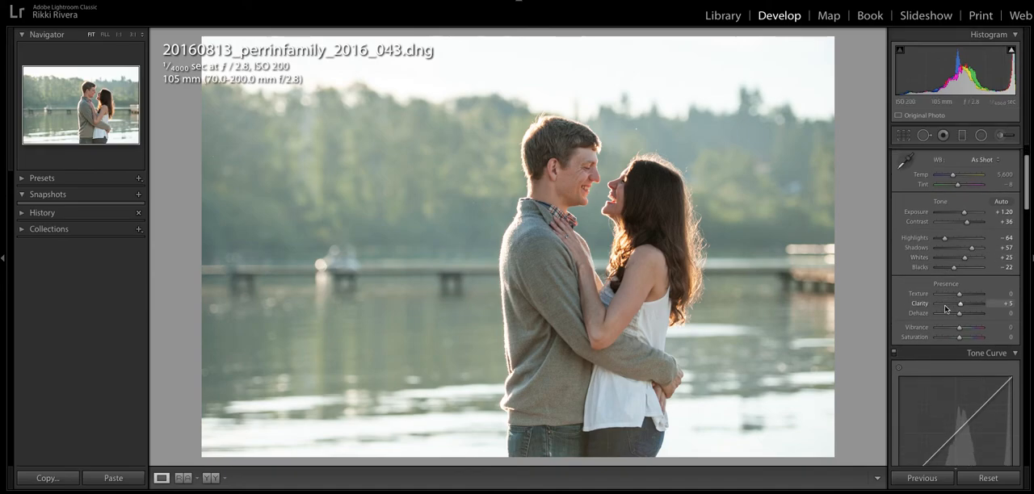
scroll(947, 309, "down", 5)
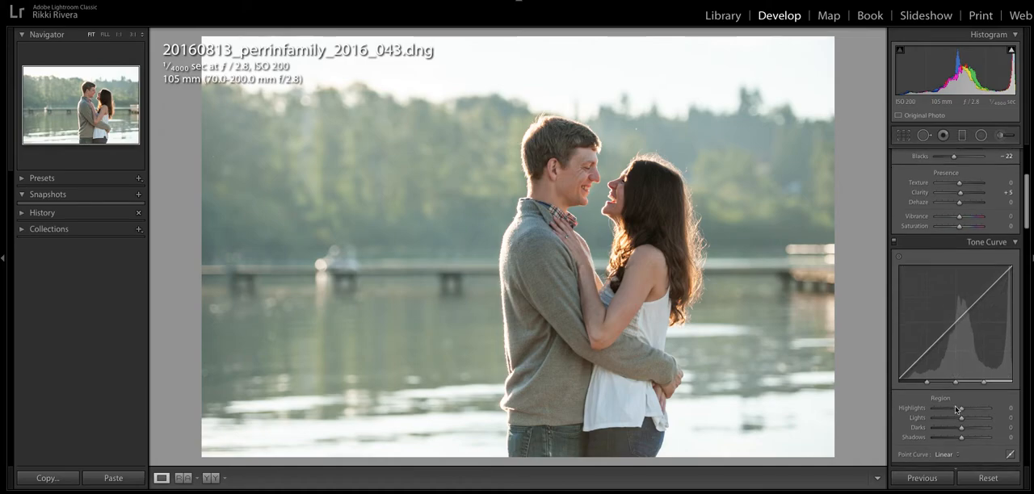
scroll(957, 409, "down", 2)
left_click_drag(961, 387, 967, 386)
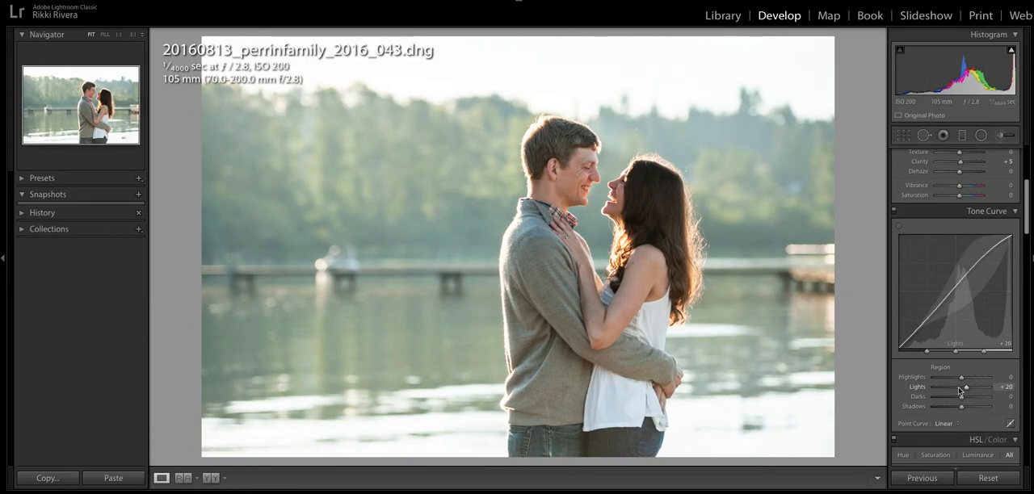
Enable lens profile corrections and chromatic aberration removal for the photo
scroll(959, 392, "down", 10)
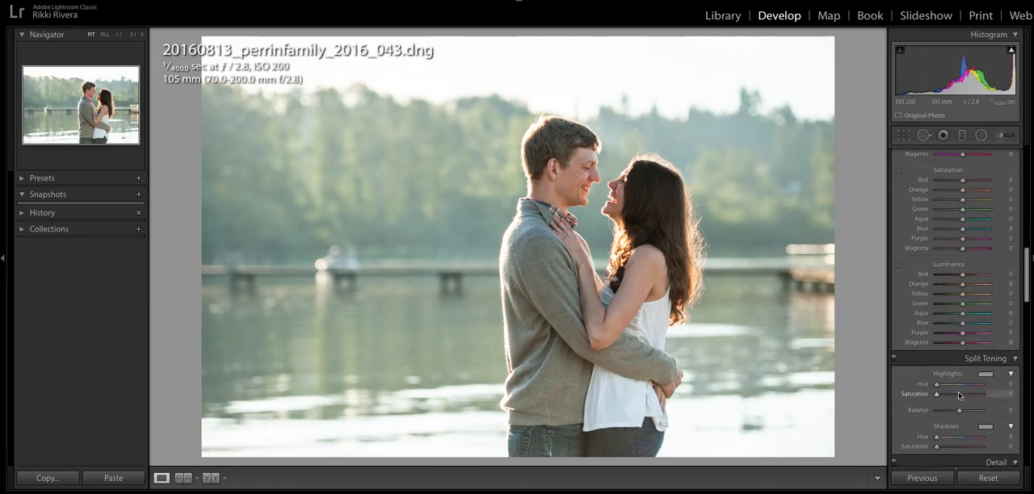
scroll(958, 392, "down", 8)
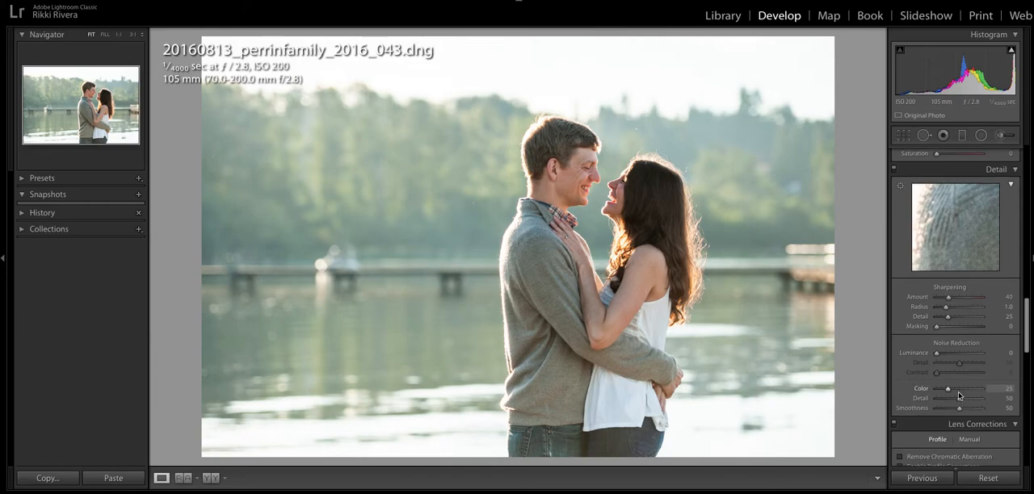
scroll(959, 392, "down", 4)
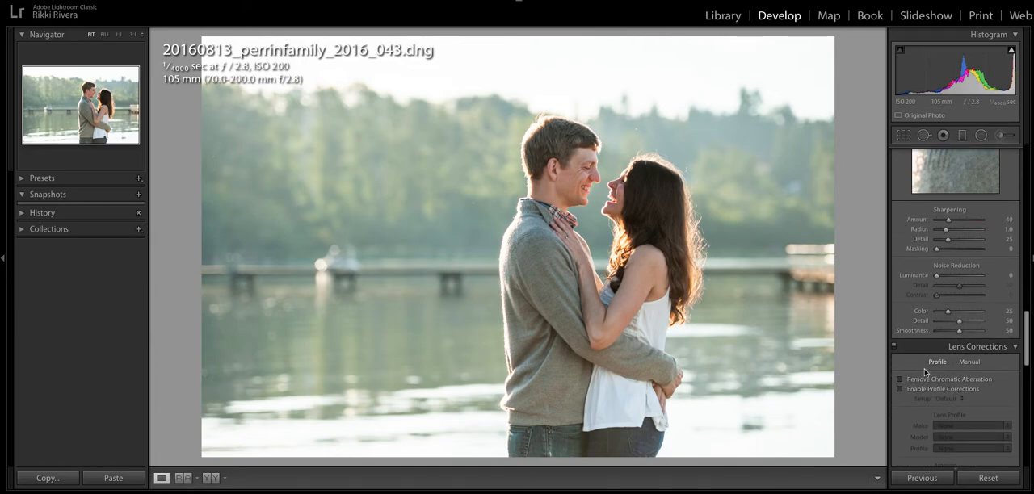
left_click(900, 388)
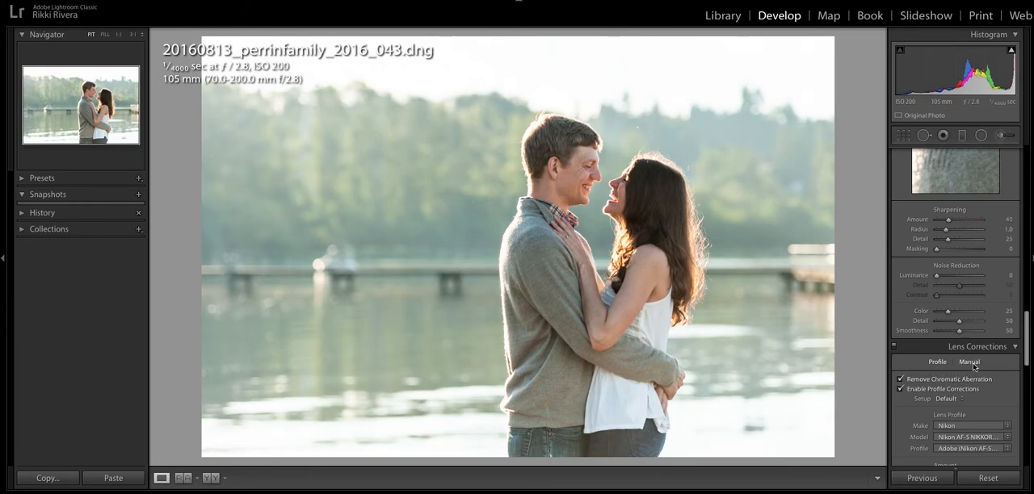
Lower the photo's exposure to +1.15
scroll(973, 367, "up", 1)
scroll(974, 375, "down", 1)
scroll(970, 374, "up", 12)
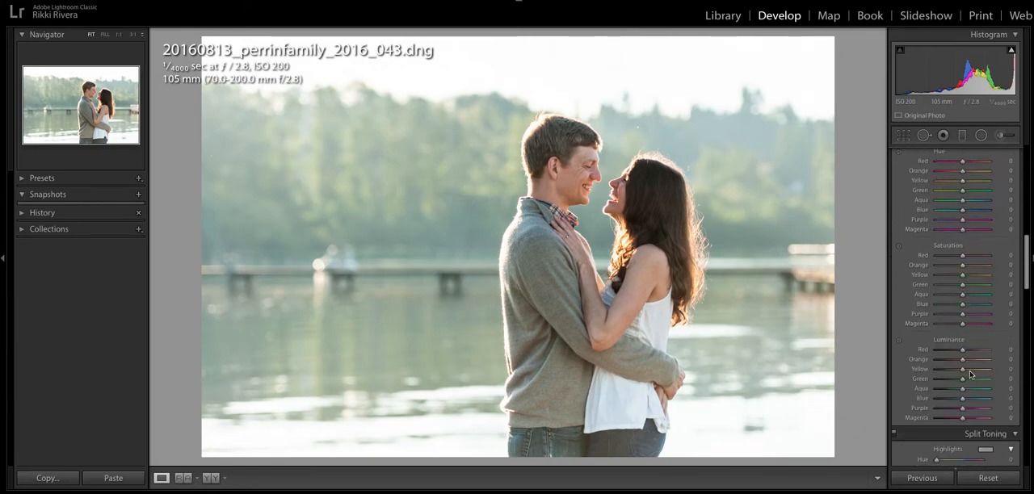
scroll(969, 371, "up", 10)
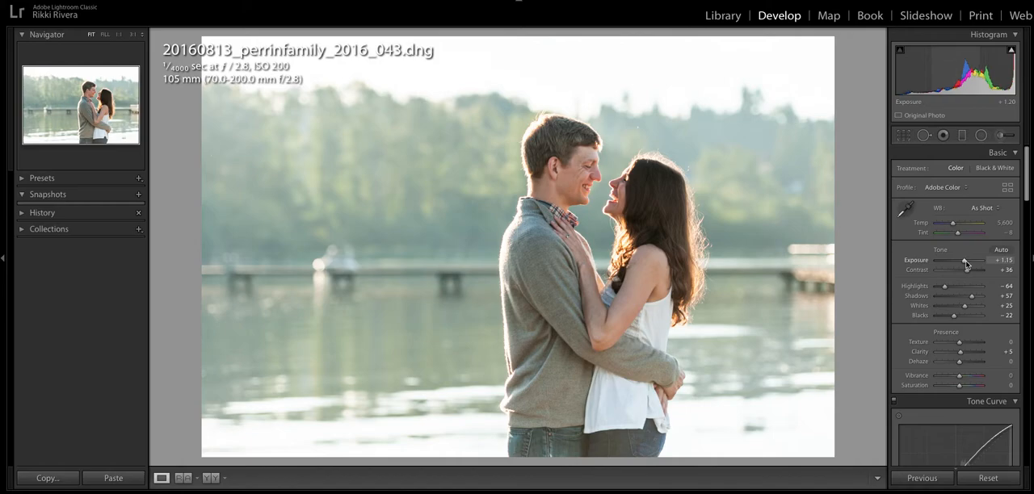
scroll(969, 267, "down", 20)
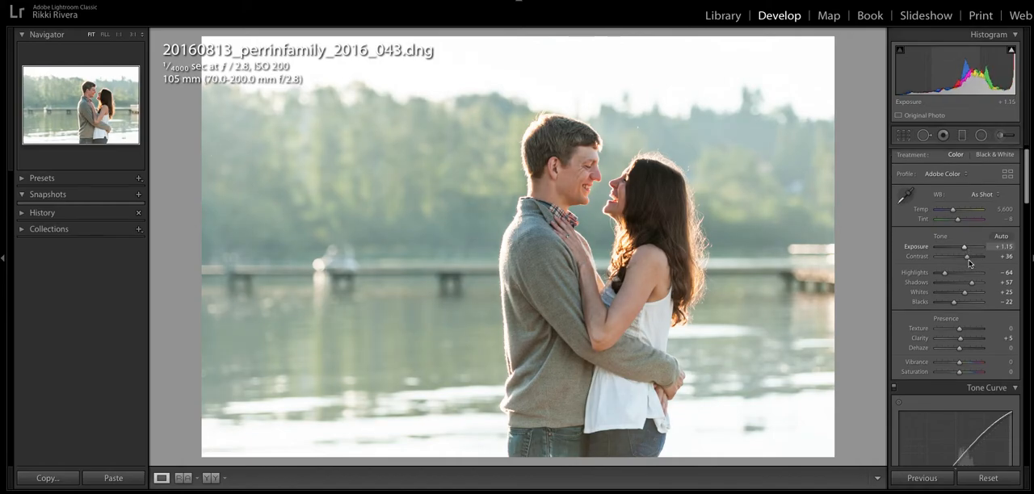
Add a Highlight Priority post-crop vignette with amount -22, midpoint 29, roundness +41 and feather 82
scroll(973, 298, "down", 8)
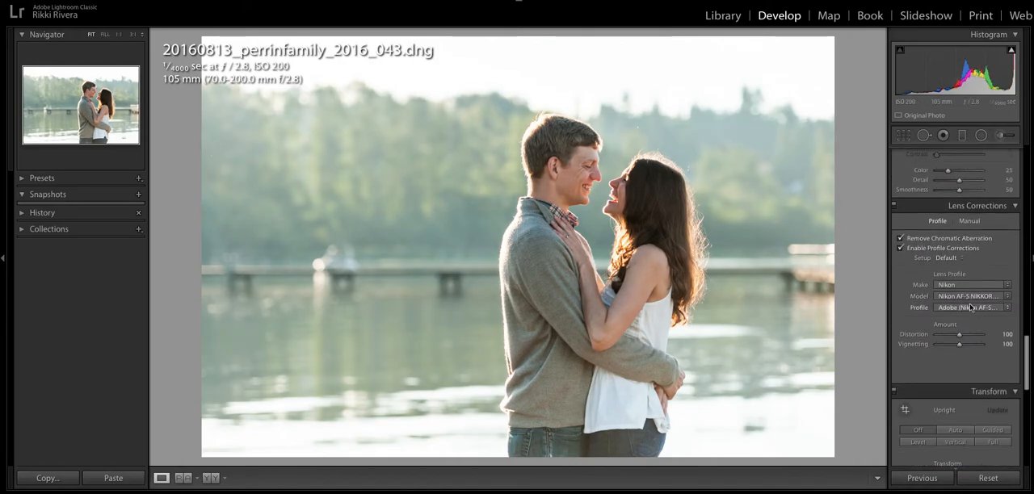
scroll(975, 310, "down", 5)
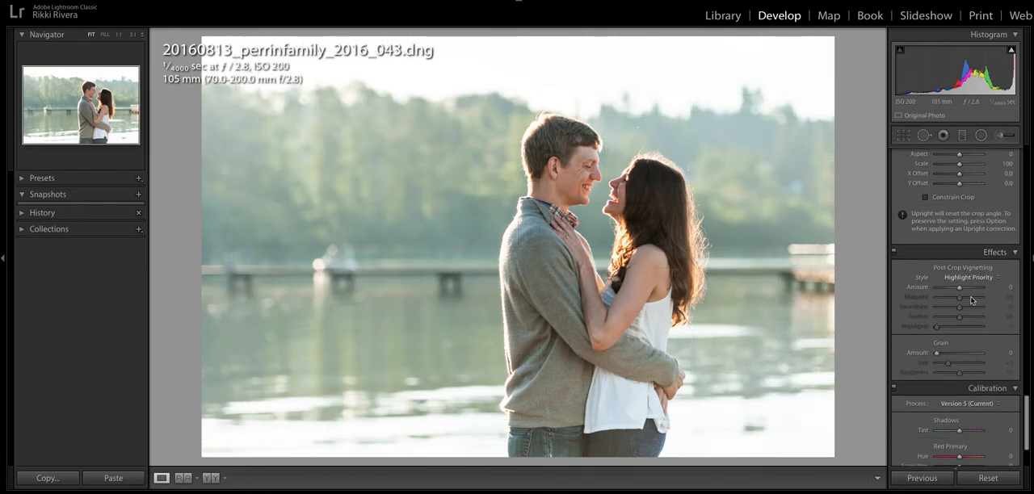
left_click_drag(960, 287, 973, 319)
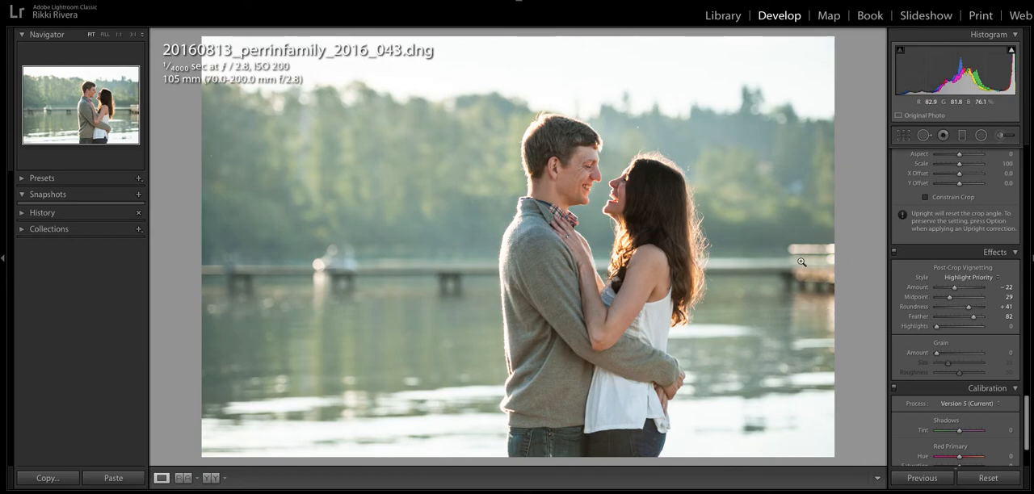
Raise the photo's exposure to +1.30 in the basic tone settings
scroll(958, 250, "up", 10)
scroll(962, 248, "up", 8)
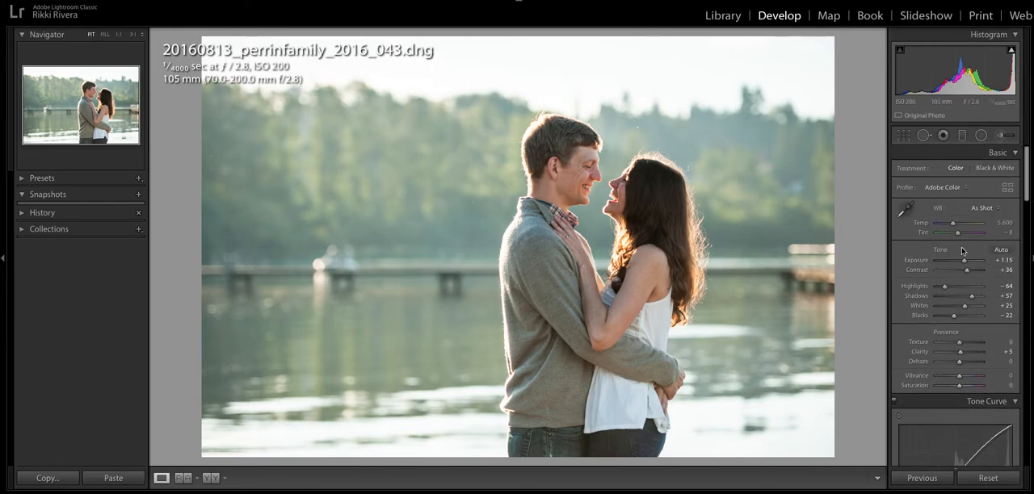
left_click_drag(963, 261, 965, 263)
Set the post-crop vignette amount to 0
scroll(970, 259, "down", 15)
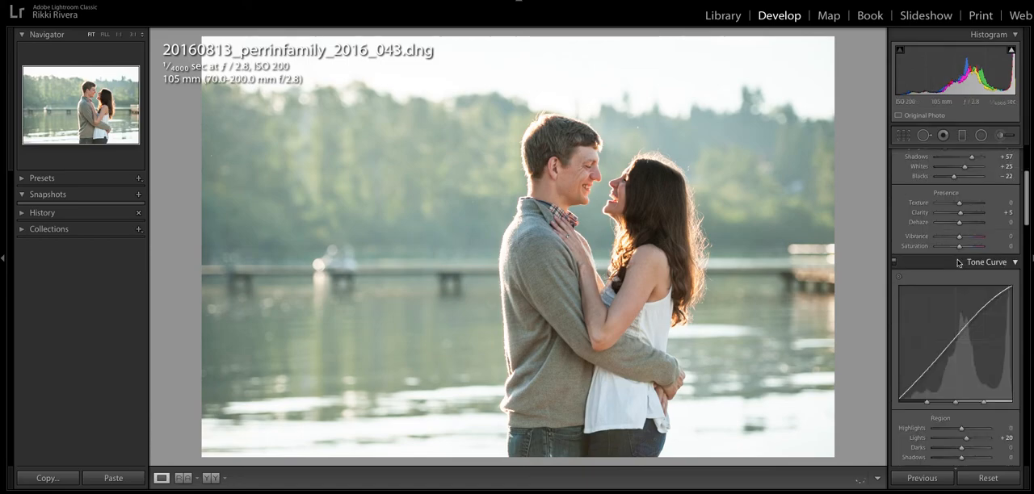
left_click(1007, 204)
type("0")
key("Return")
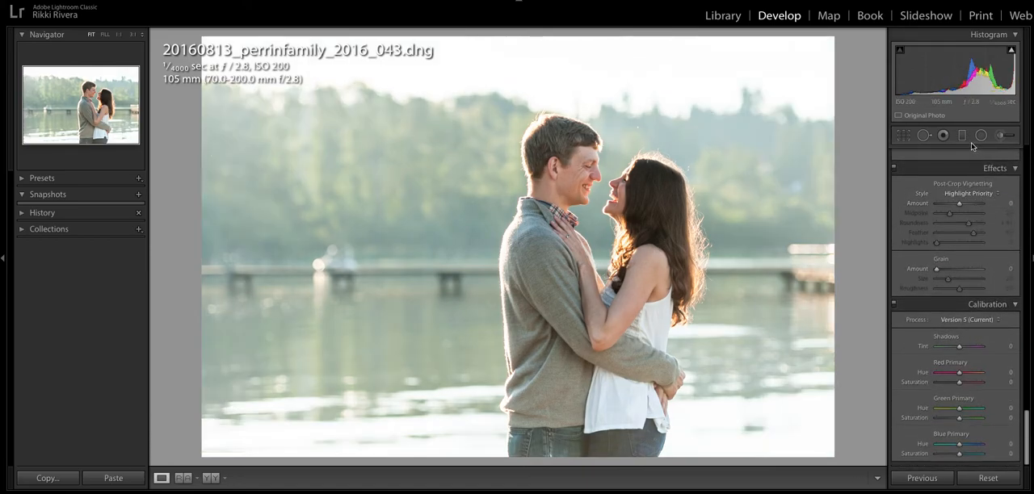
Start a new Graduated Filter mask and review its effect presets, keeping Burn Highlights selected
left_click(962, 138)
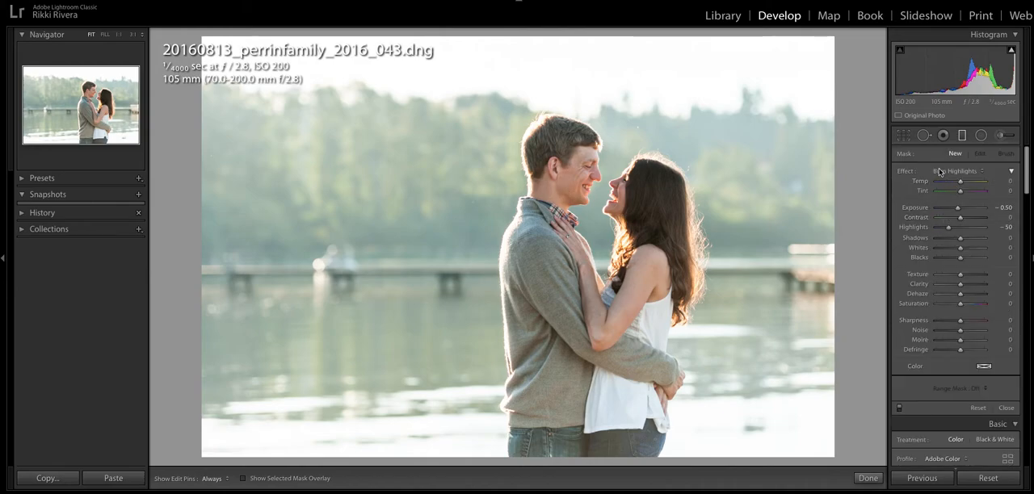
left_click(939, 171)
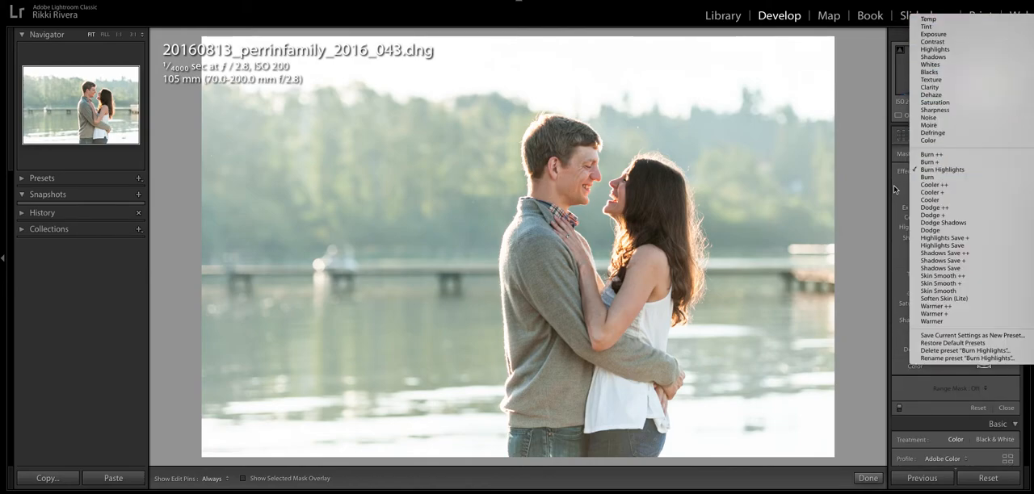
left_click(942, 169)
left_click(944, 172)
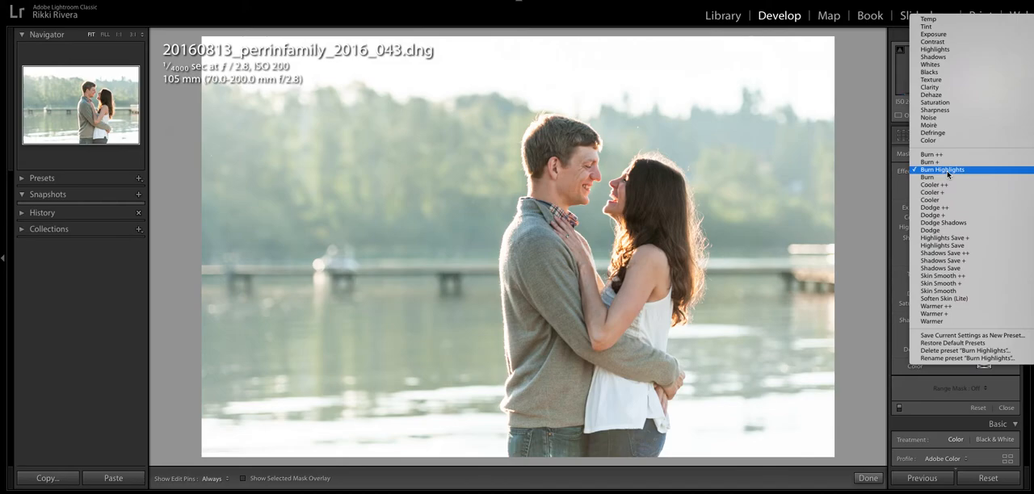
left_click(900, 172)
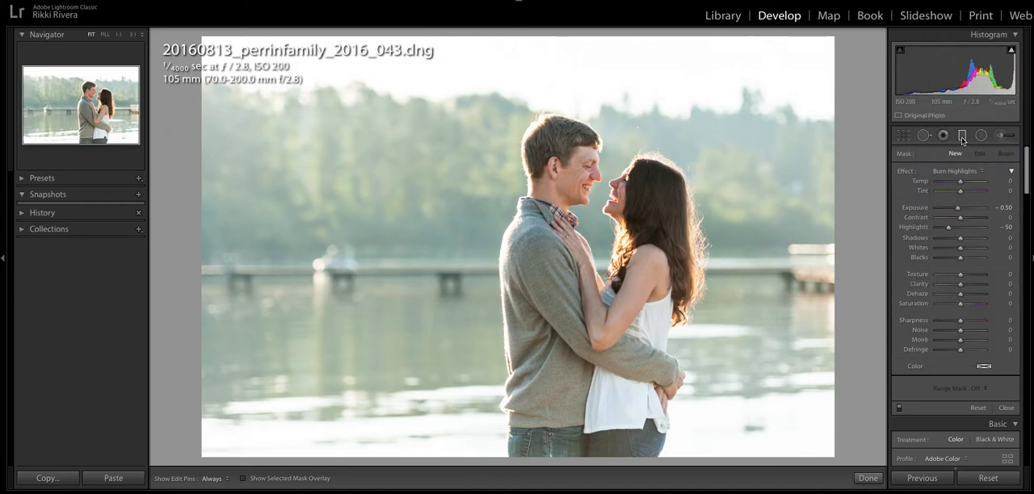
left_click(961, 171)
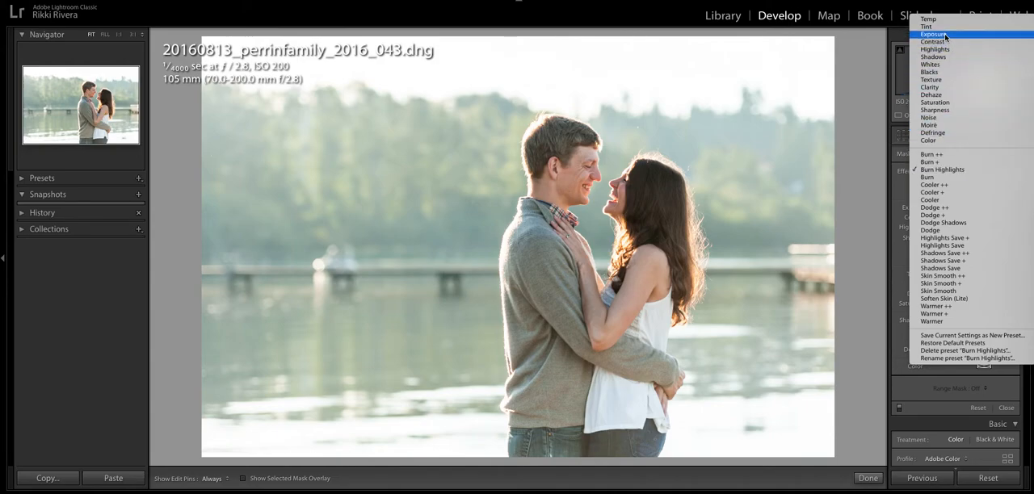
left_click(937, 172)
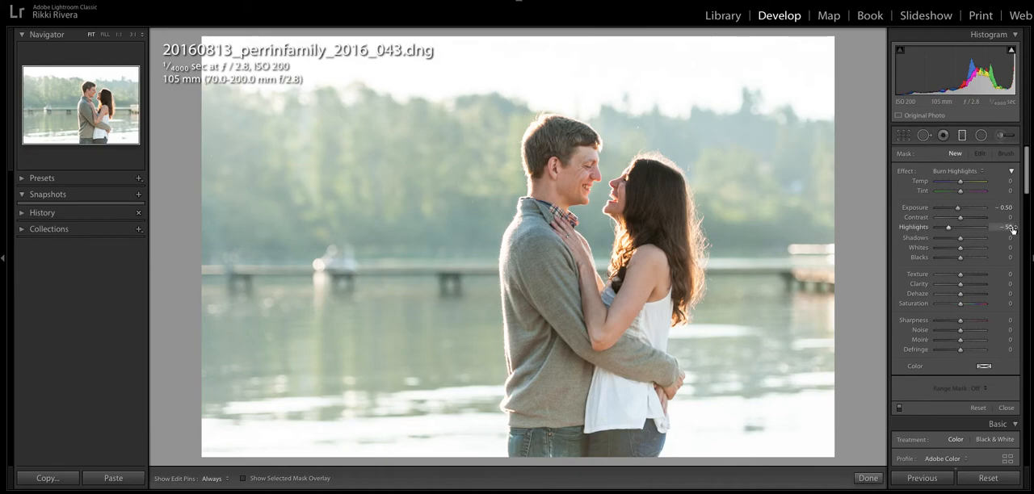
Draw a Burn Highlights graduated filter inward from the photo's right edge over the woman, and set its exposure to -0.58
left_click(962, 139)
mouse_move(827, 307)
left_mouse_down()
mouse_move(714, 294)
mouse_move(752, 309)
mouse_move(739, 330)
left_mouse_up()
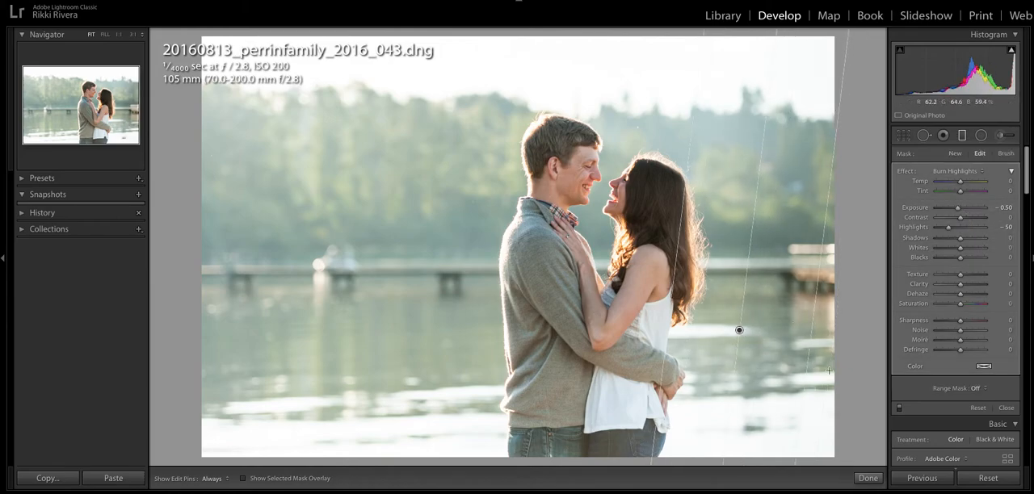
left_click_drag(738, 331, 693, 346)
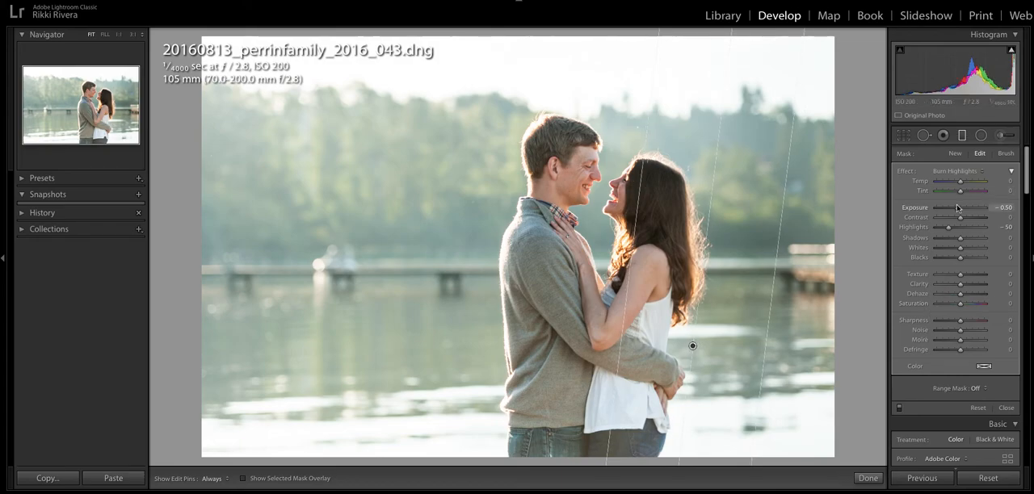
left_click_drag(958, 209, 956, 208)
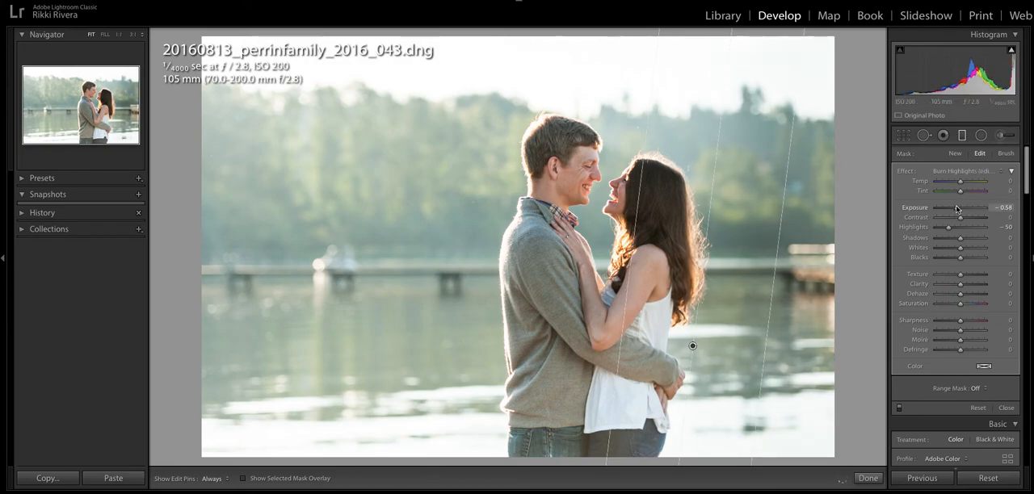
left_click(868, 479)
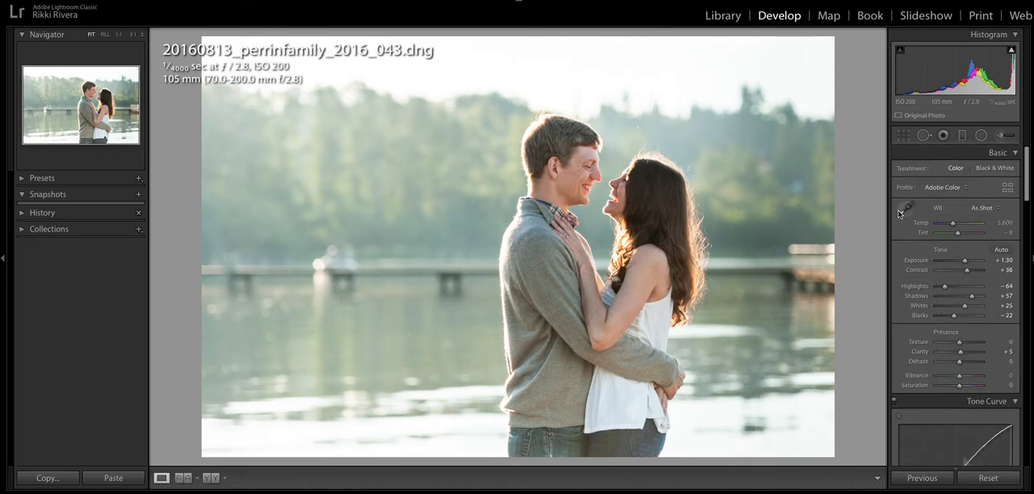
Draw a second graduated filter upward from the photo's lower edge to about the couple's chest height
left_click(962, 135)
left_click_drag(629, 458, 612, 297)
left_click(868, 478)
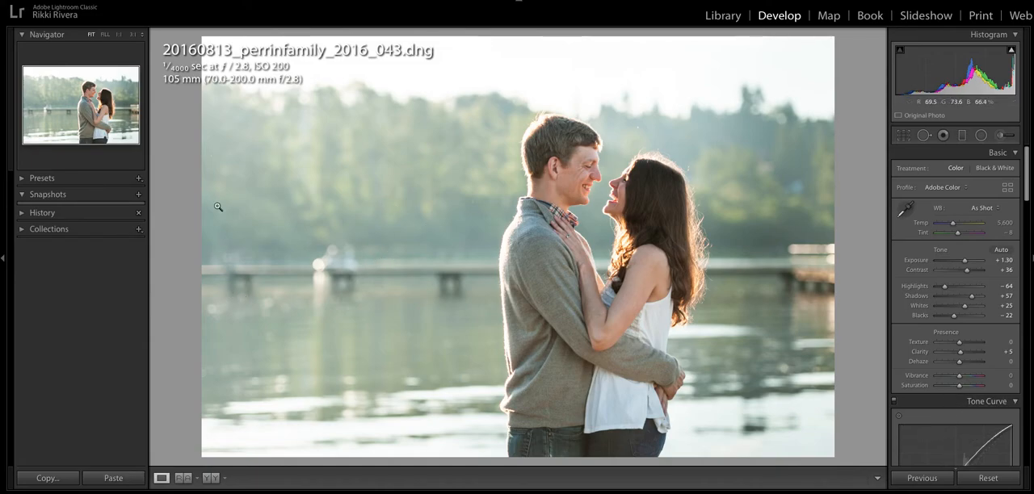
Set the post-crop vignette's amount to -15 and feather to 100, and compare the photo before and after
scroll(983, 288, "down", 5)
scroll(982, 288, "down", 15)
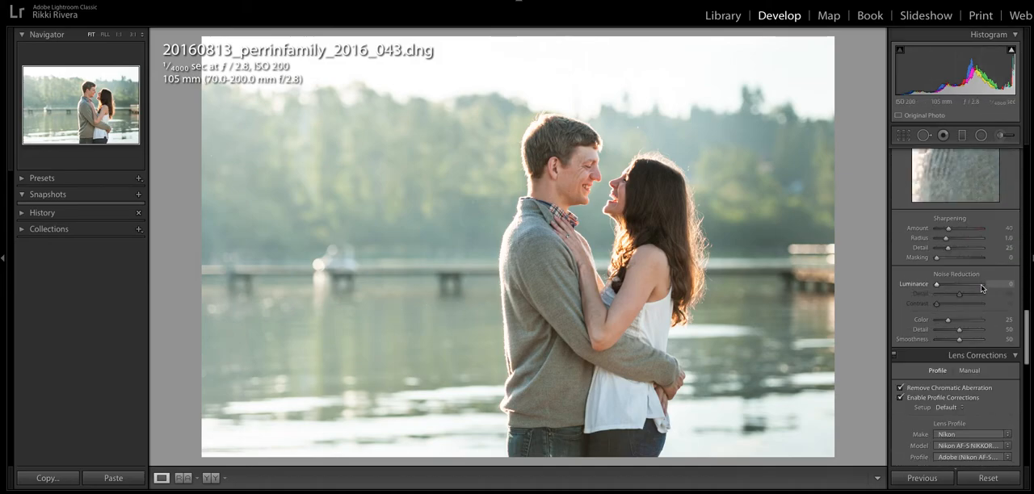
scroll(951, 368, "down", 1)
scroll(962, 293, "up", 1)
left_click_drag(960, 203, 955, 206)
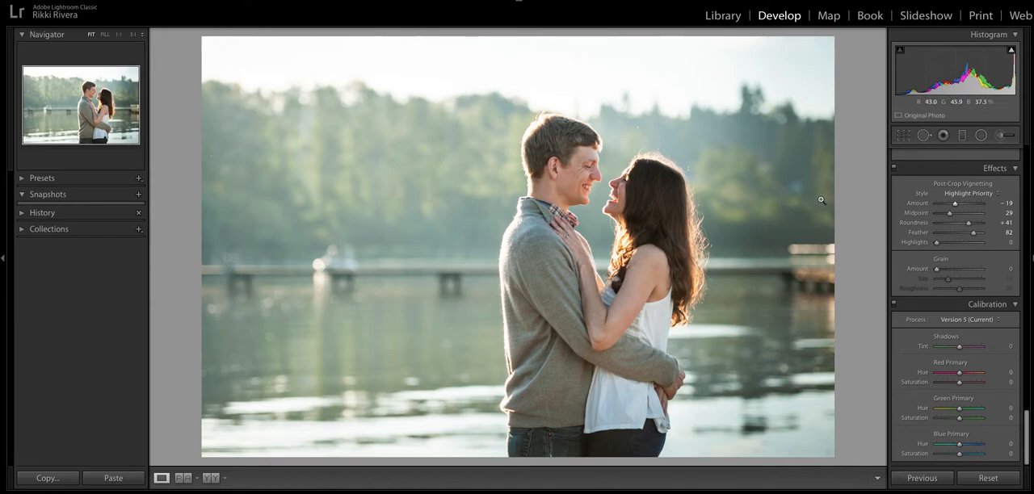
left_click_drag(973, 233, 987, 236)
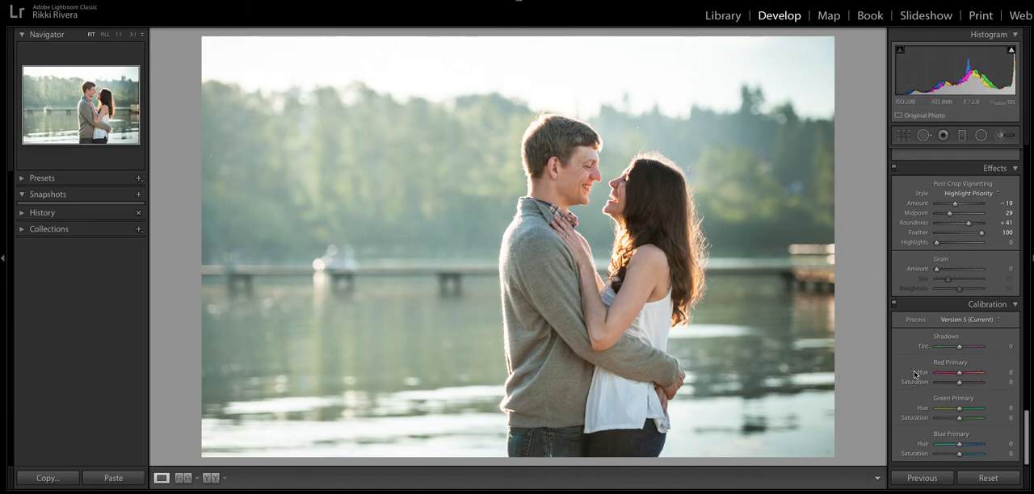
left_click_drag(955, 203, 956, 203)
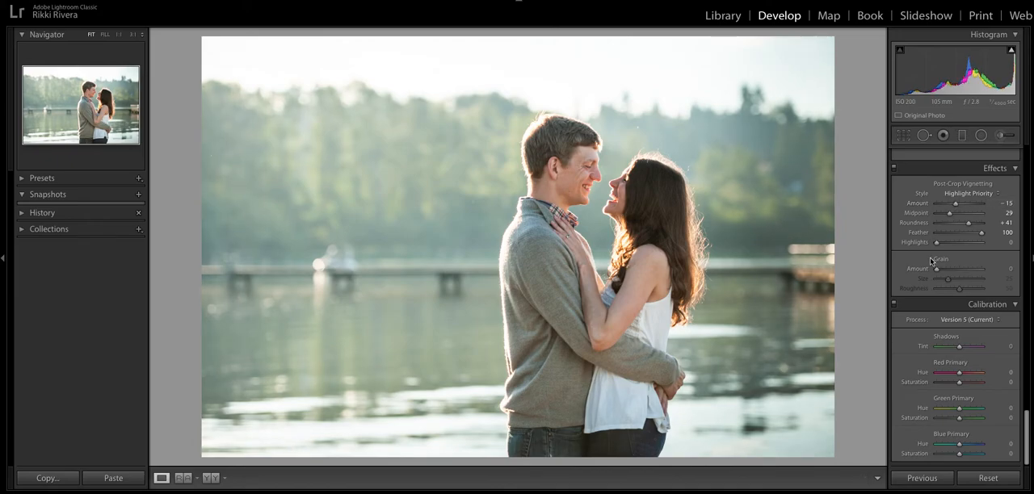
key("backslash")
key("backslash")
Try small tint and temperature shifts in the white balance, and set the temperature to 5,636
scroll(977, 274, "up", 10)
scroll(980, 280, "up", 5)
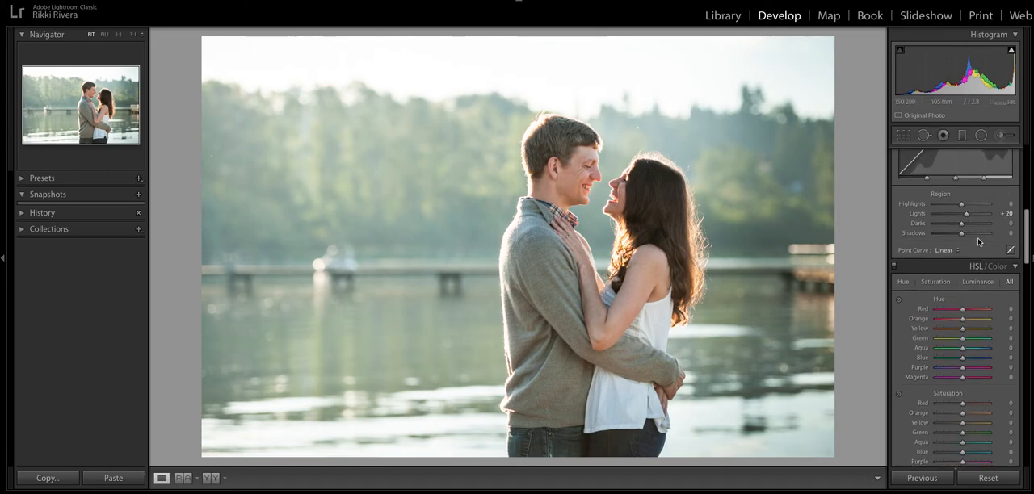
scroll(965, 236, "up", 5)
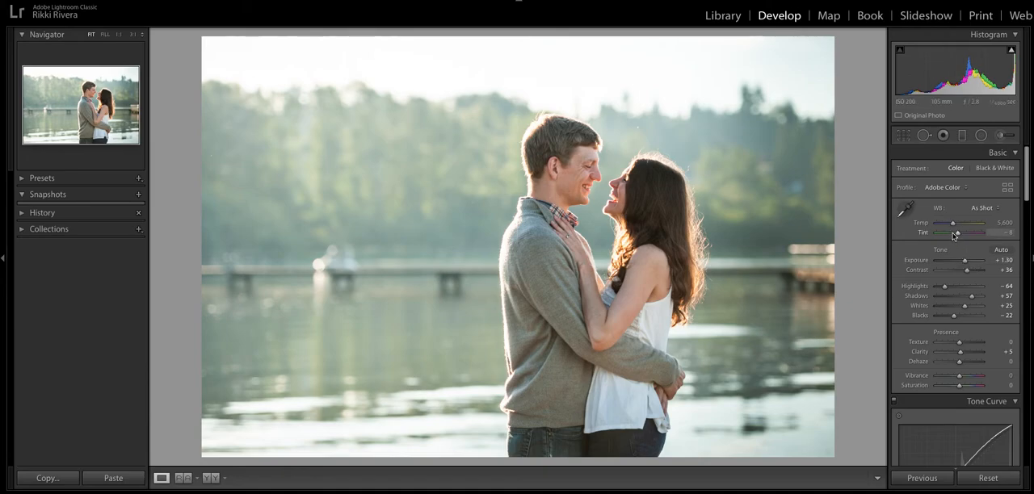
left_click_drag(955, 234, 959, 235)
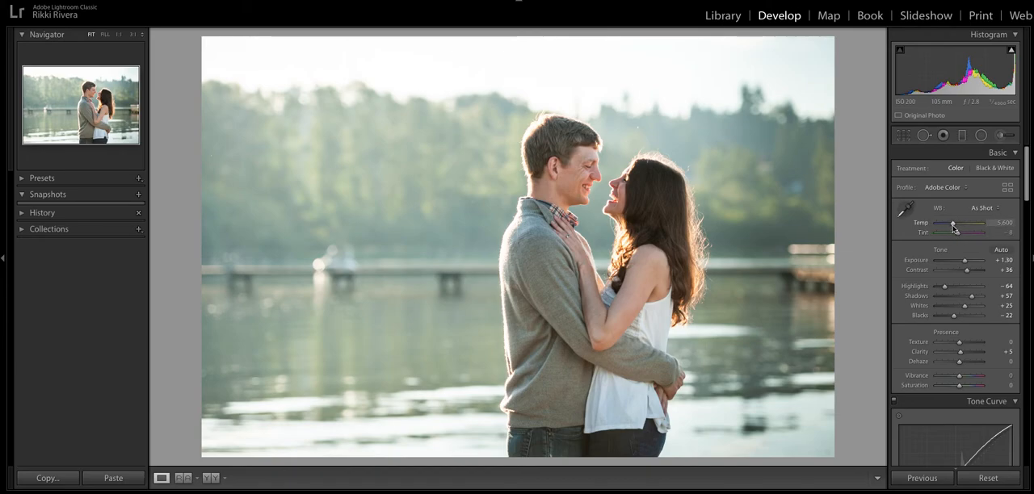
left_click_drag(954, 229, 955, 227)
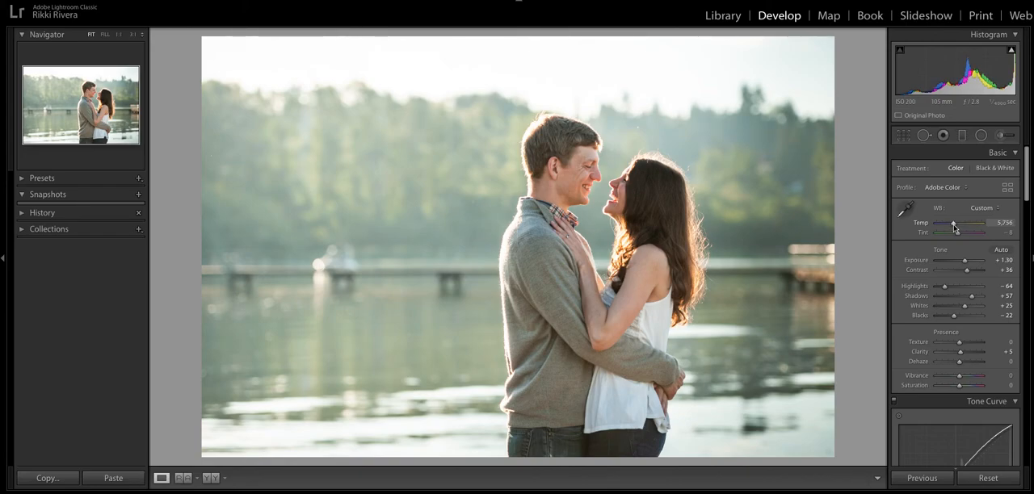
left_click_drag(955, 228, 955, 228)
scroll(953, 283, "down", 1)
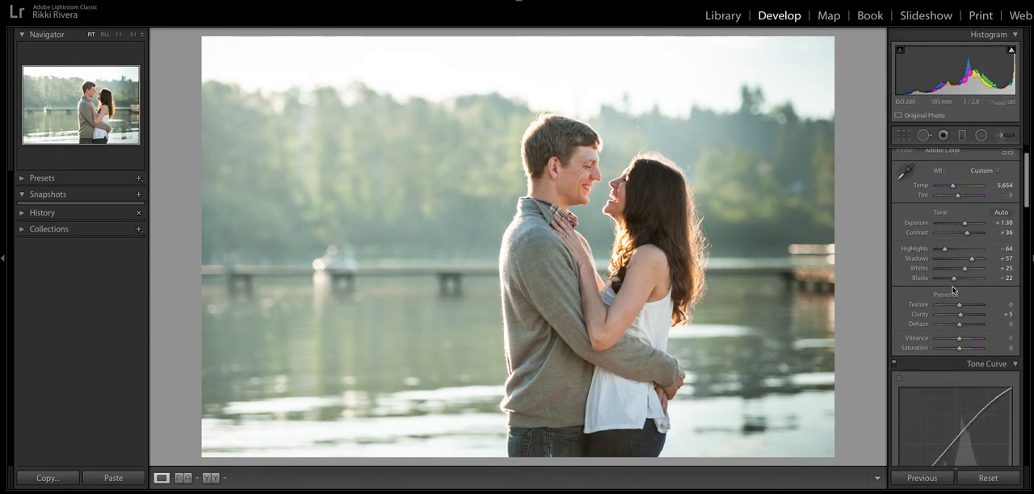
left_click_drag(959, 191, 951, 189)
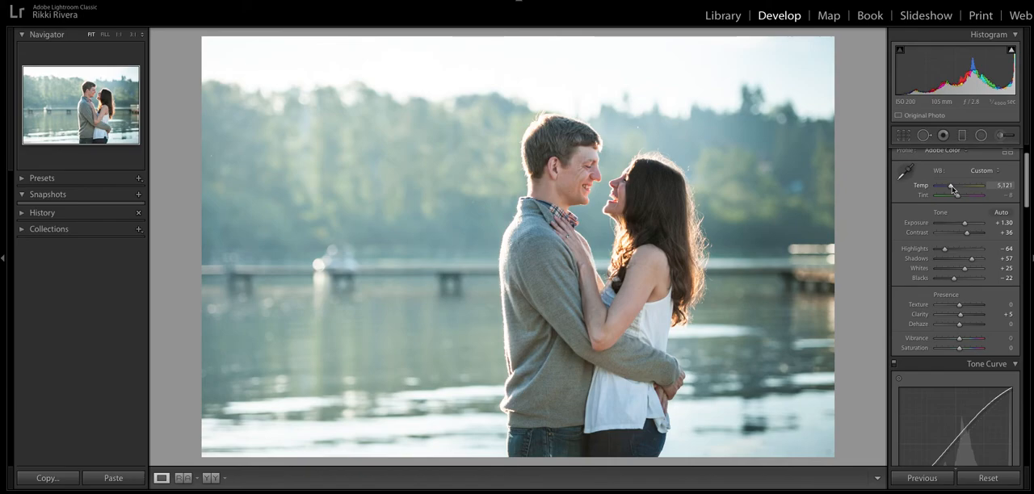
left_click_drag(954, 189, 955, 191)
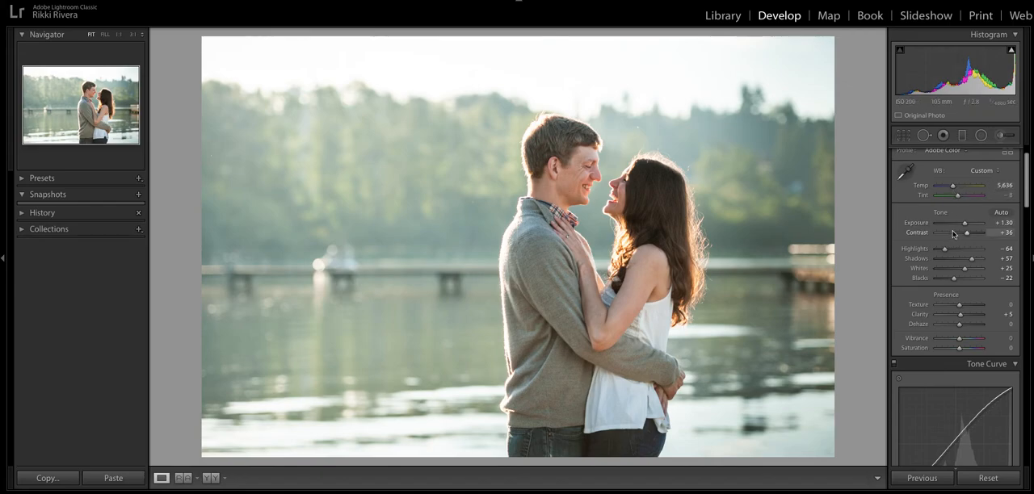
Split-tone the photo with highlights at hue 308, saturation 6 and shadows at hue 61, saturation 7
scroll(963, 235, "down", 15)
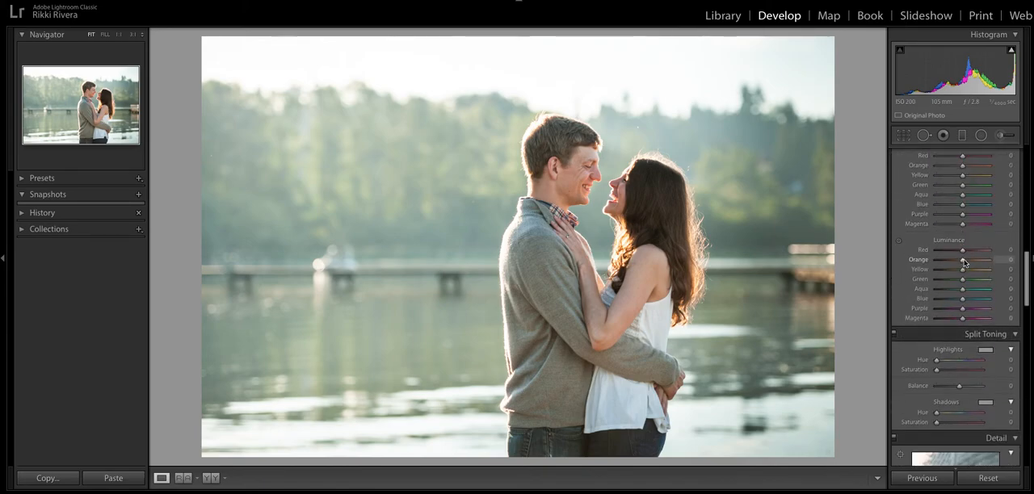
scroll(946, 359, "down", 1)
mouse_move(939, 347)
left_mouse_down()
mouse_move(975, 353)
mouse_move(941, 357)
left_mouse_up()
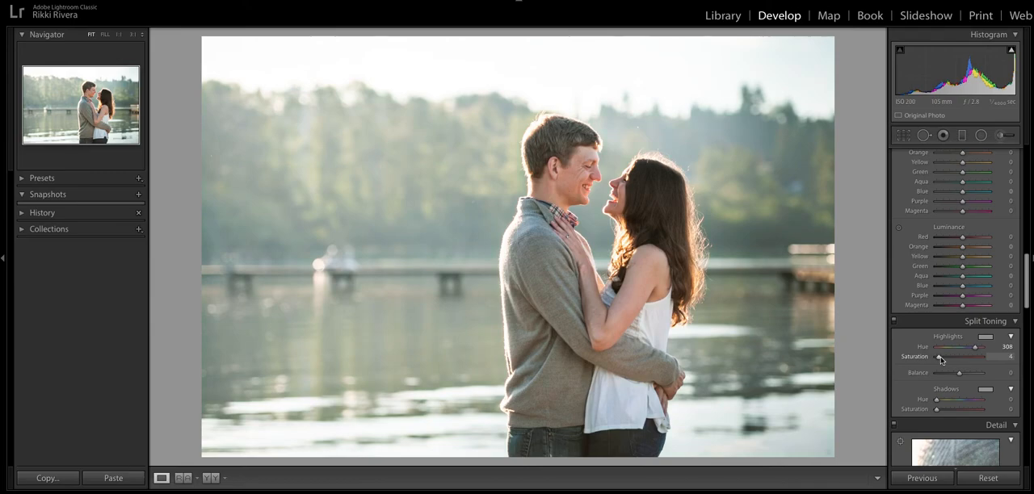
left_click_drag(941, 360, 942, 360)
left_click_drag(937, 401, 944, 413)
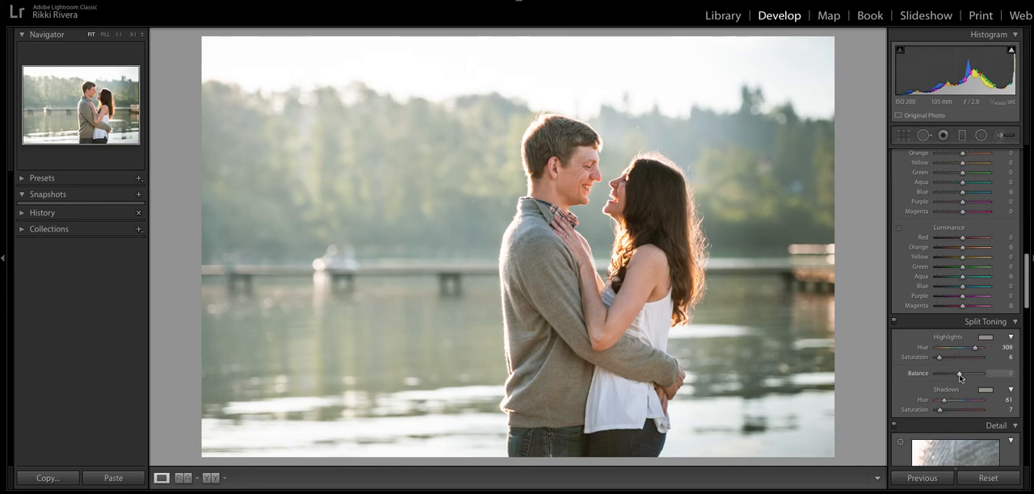
Refine the split toning to highlights hue 298, shadows hue 56 and balance +7
left_click_drag(960, 377, 975, 353)
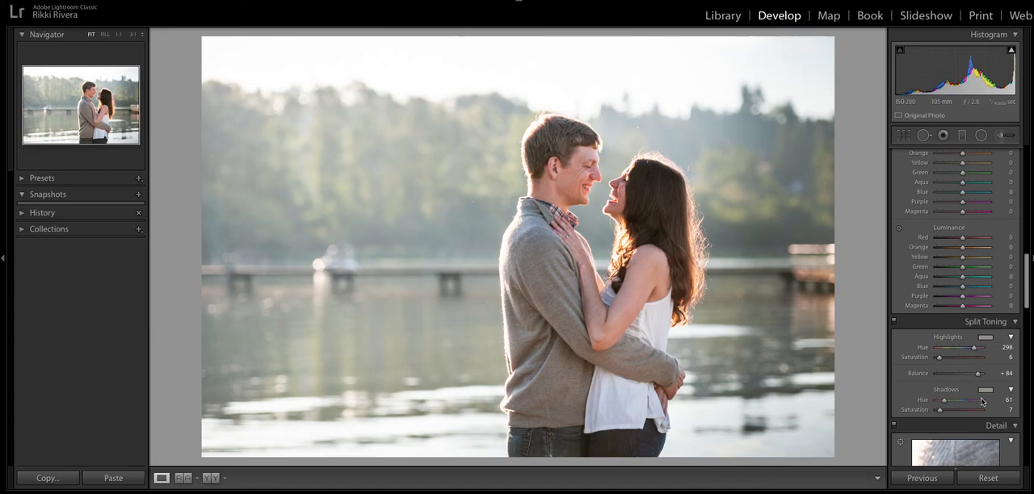
mouse_move(978, 376)
left_mouse_down()
mouse_move(942, 379)
mouse_move(943, 402)
mouse_move(963, 378)
left_mouse_up()
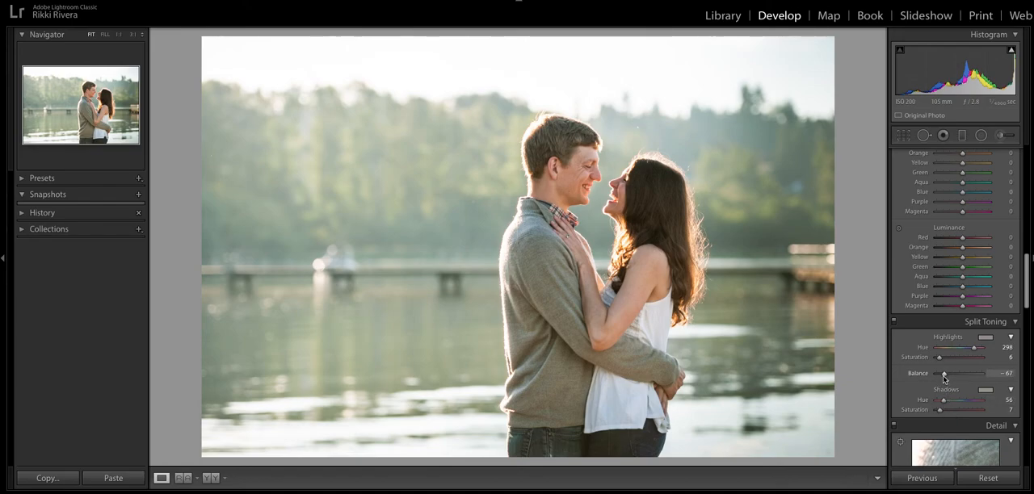
left_click_drag(965, 378, 962, 379)
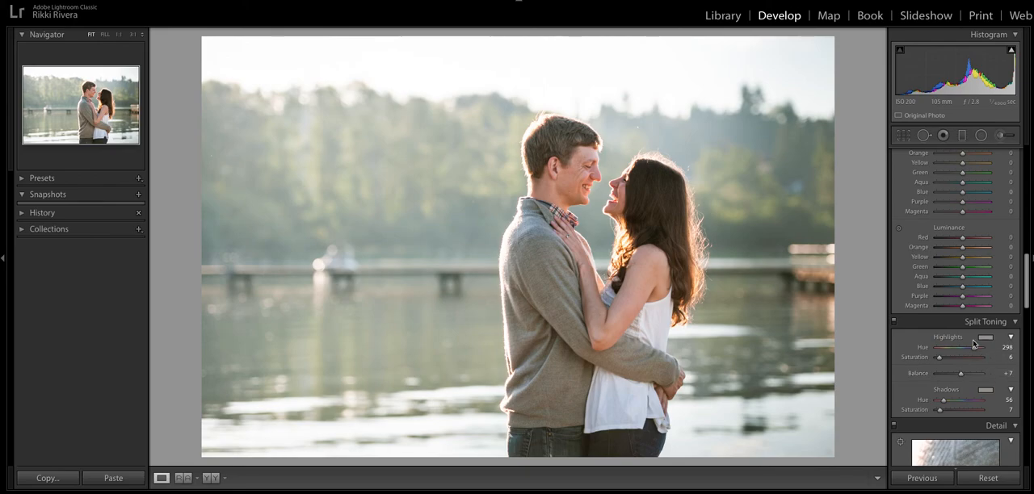
Raise the photo's exposure to +1.35
scroll(970, 348, "up", 10)
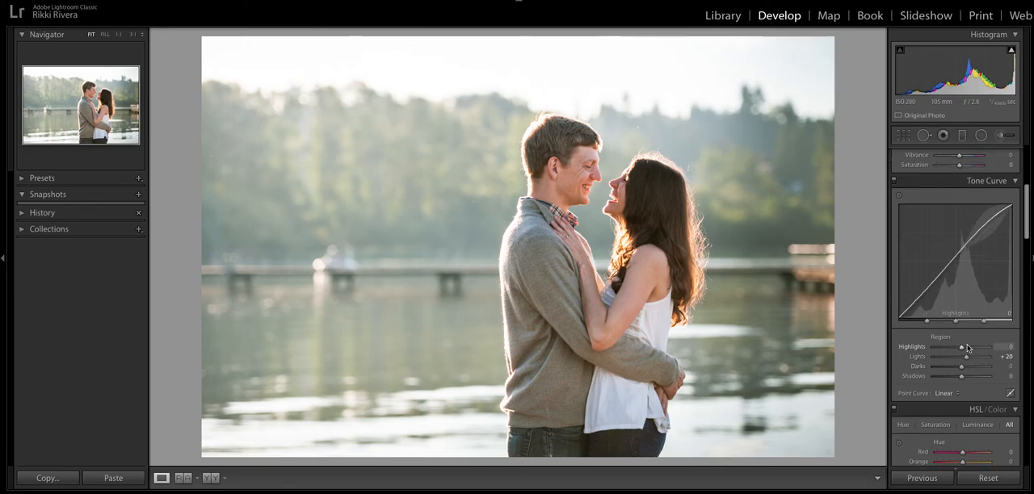
left_click_drag(963, 265, 965, 265)
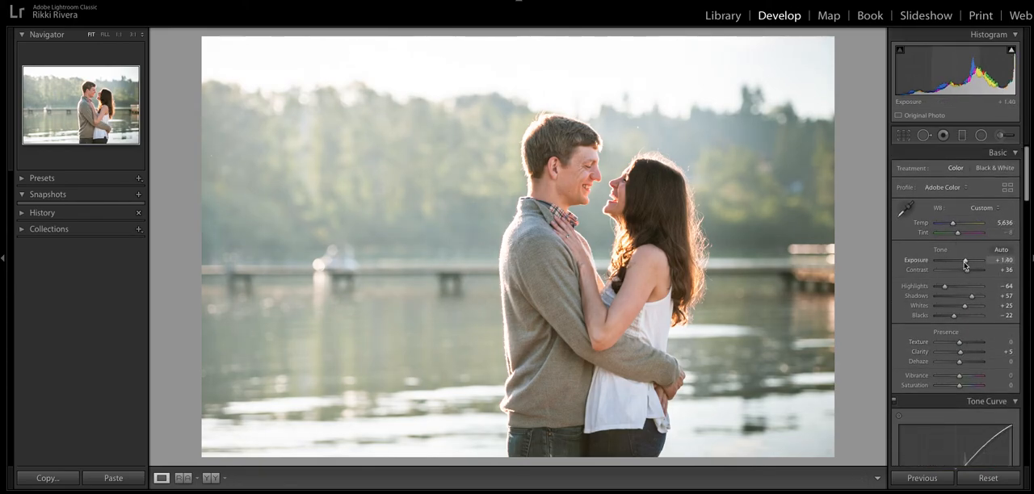
left_click_drag(966, 265, 964, 265)
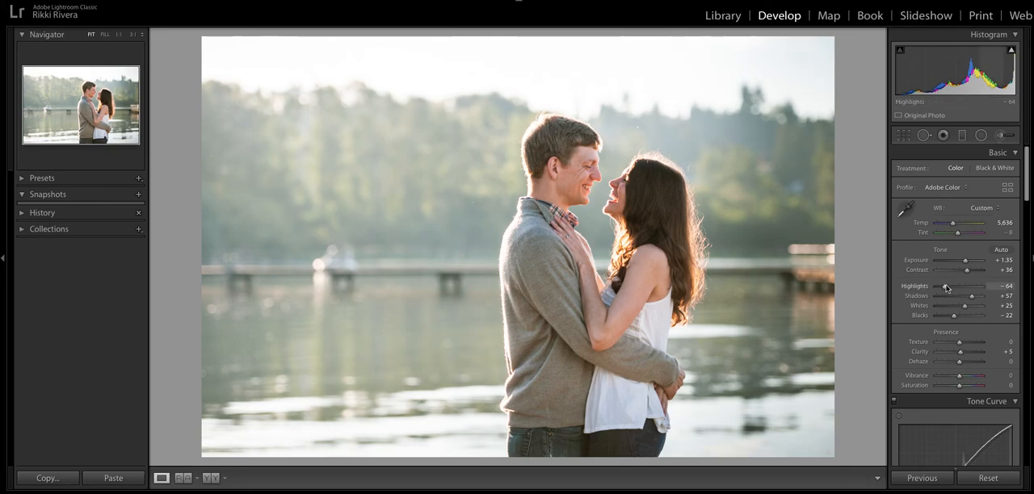
Lower the highlights to -93 and raise the shadows to +67
left_click_drag(946, 289, 938, 287)
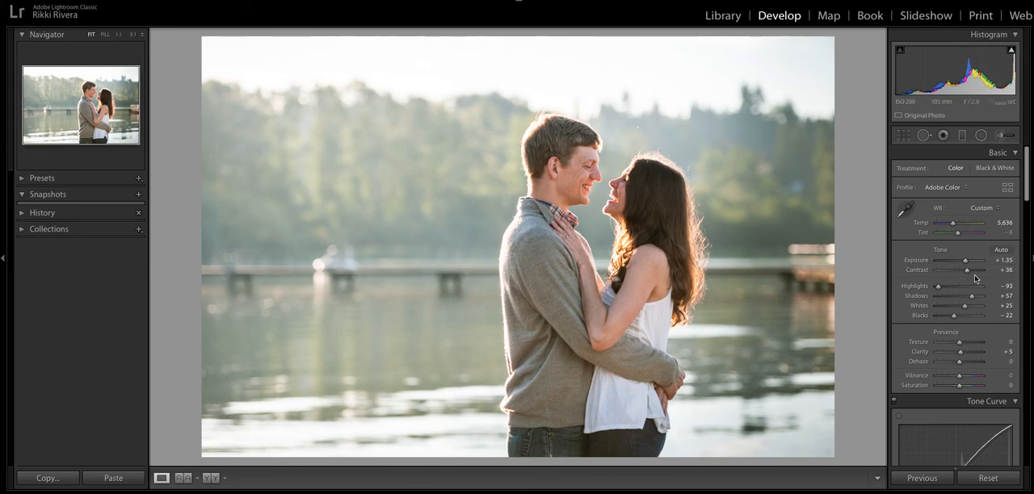
left_click_drag(973, 298, 972, 298)
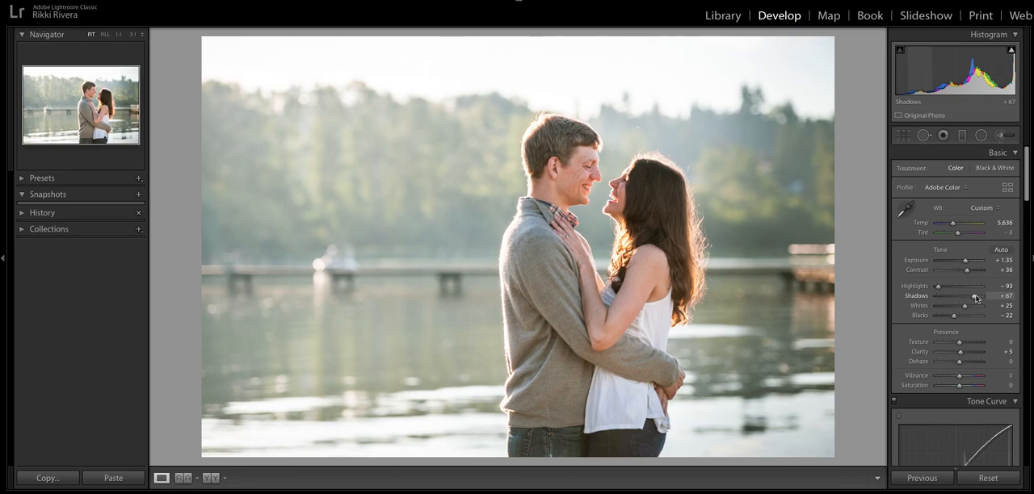